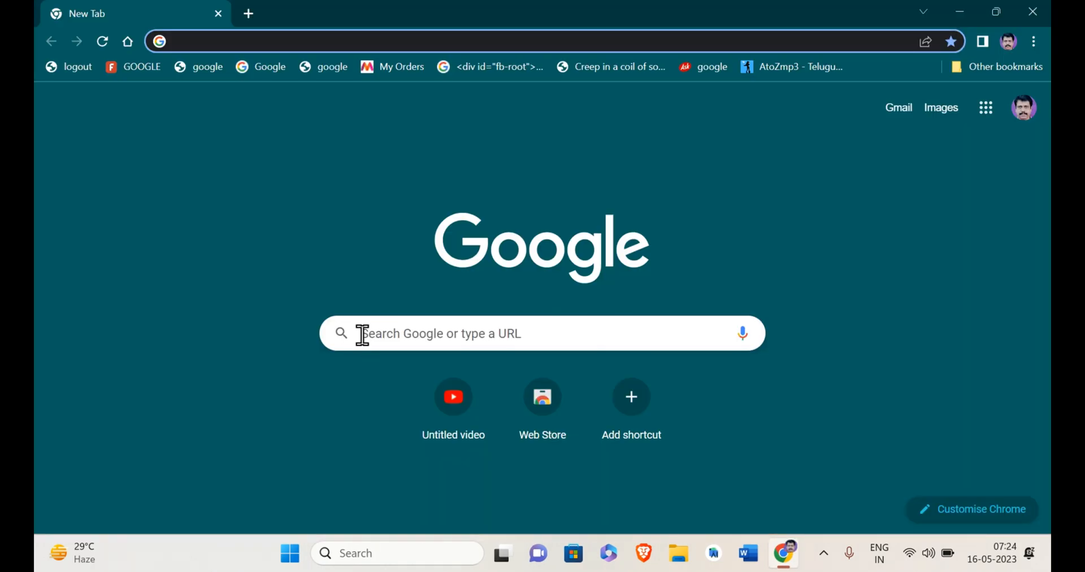
Search Google for geogebra 3d and open the GeoGebra 3D Calculator.
left_click(362, 334)
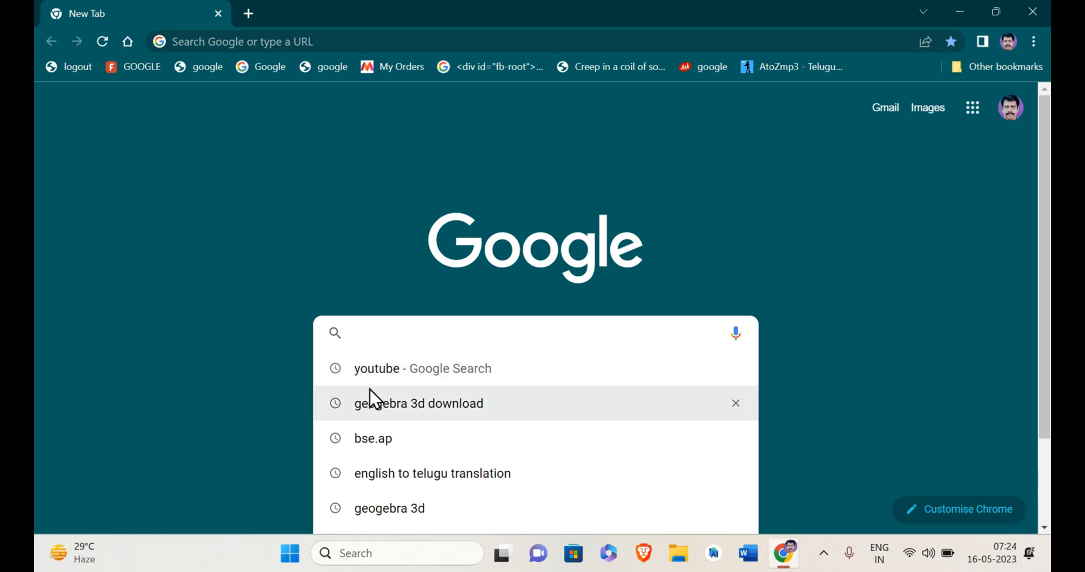
left_click(381, 508)
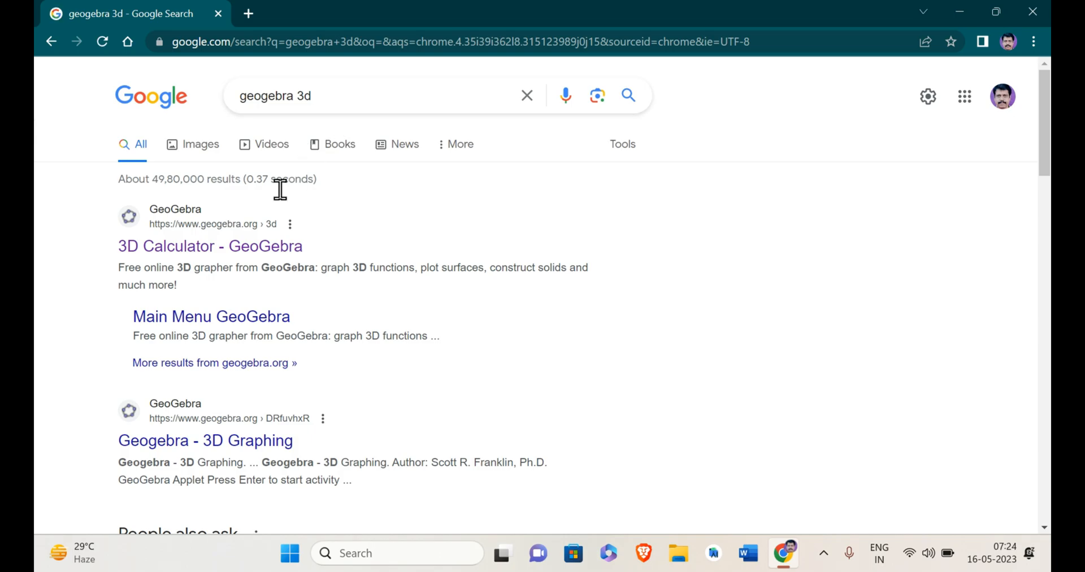
left_click(274, 255)
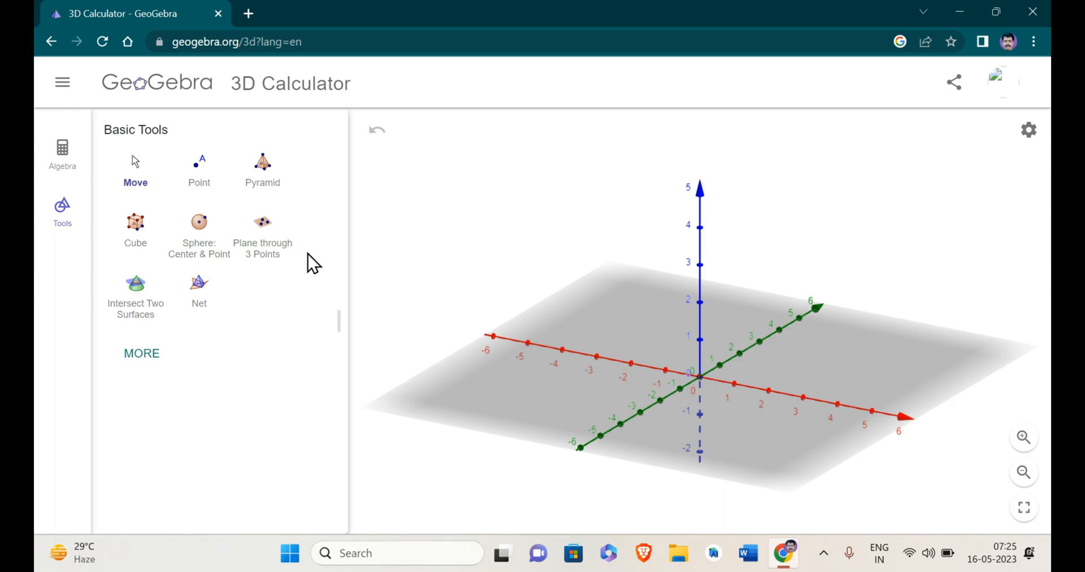
Collapse the tool list and show the grid on the base plane.
left_click(67, 240)
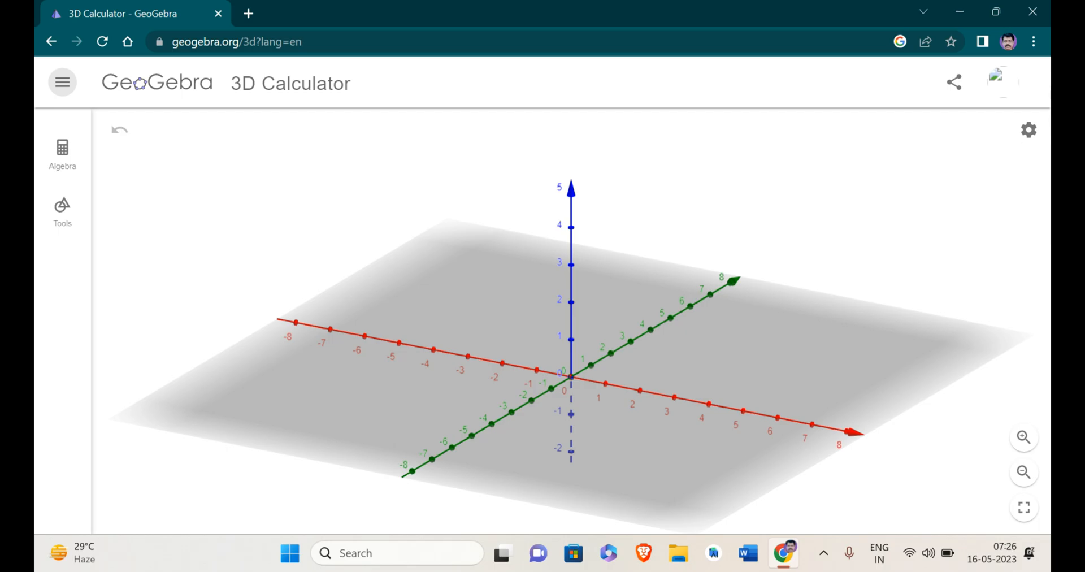
left_click(1027, 130)
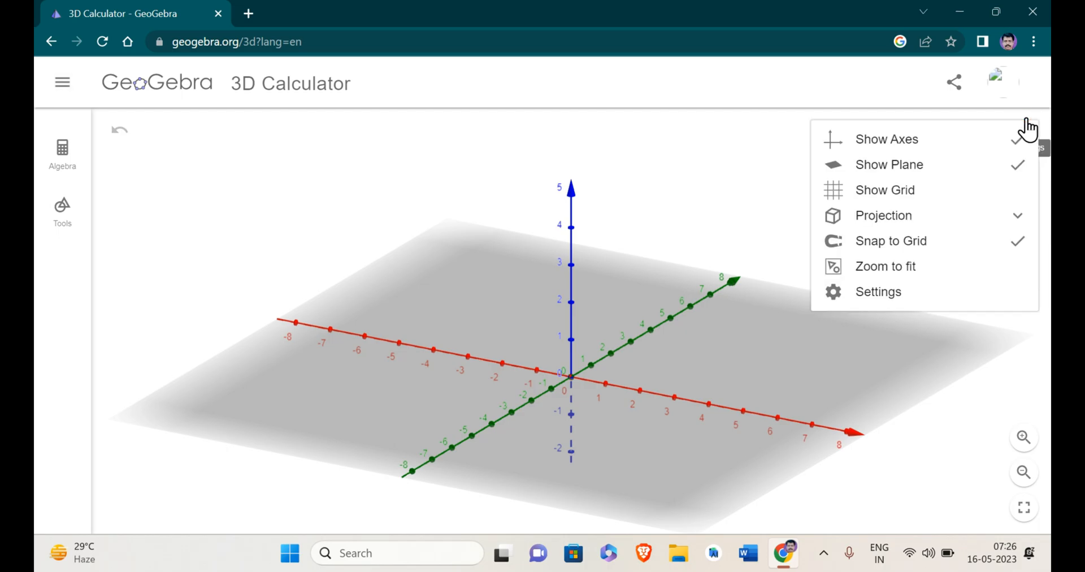
left_click(976, 191)
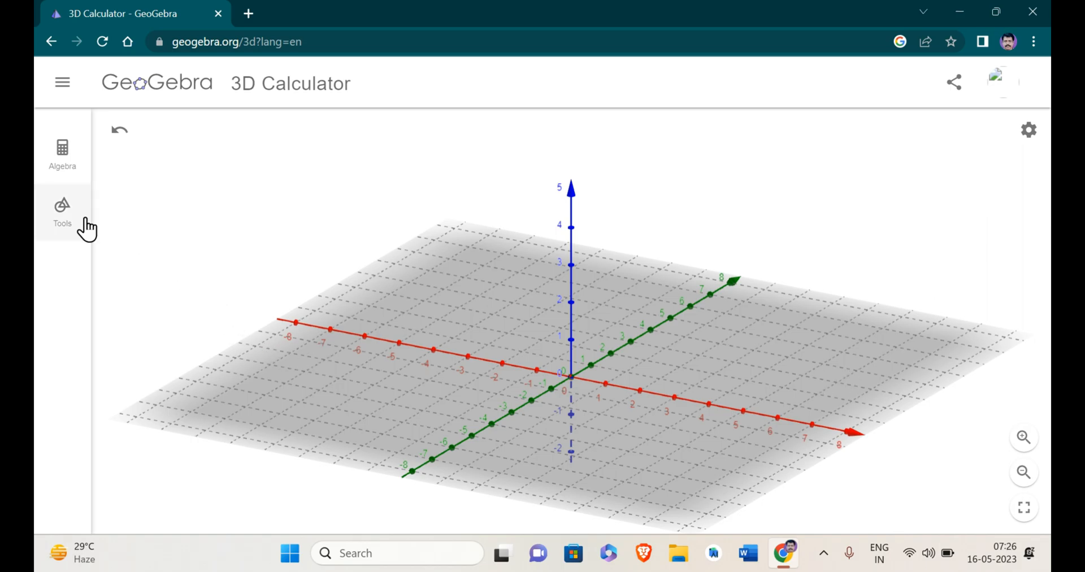
Expand the list of construction tools and look through all categories, from Basic Tools to Special Lines.
left_click(63, 218)
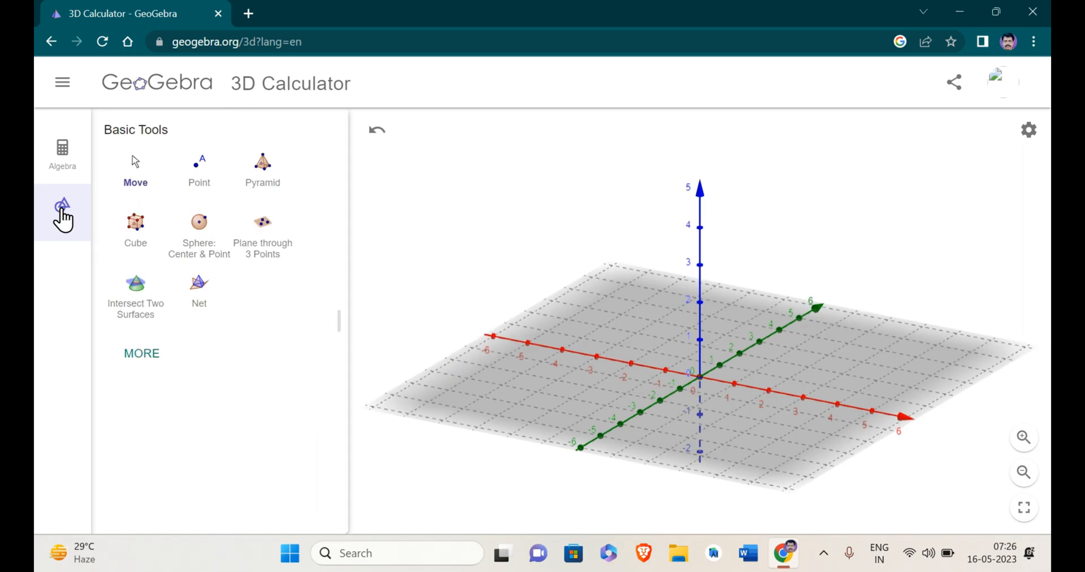
left_click(144, 352)
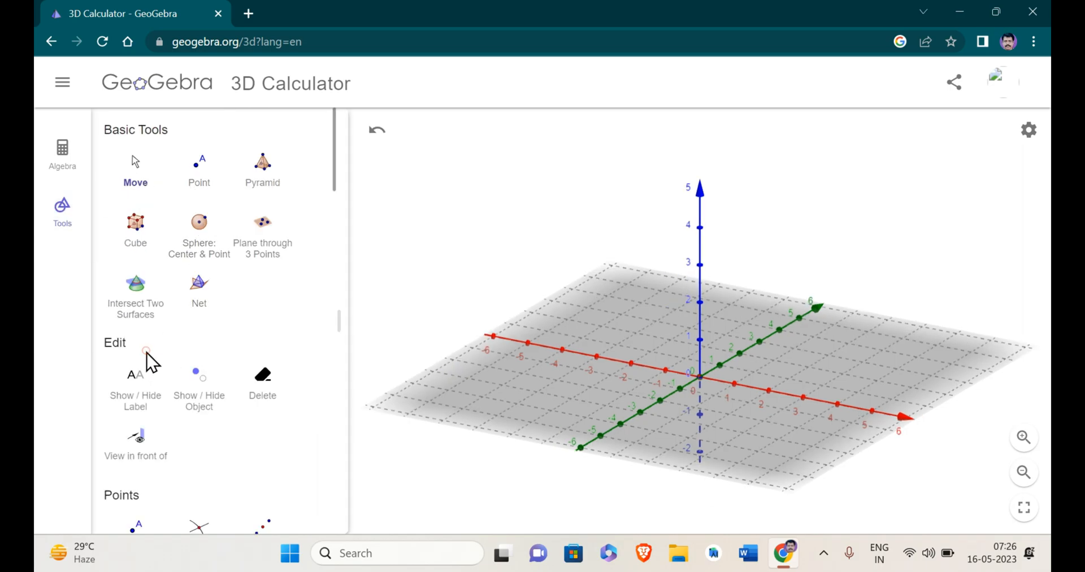
left_click(143, 245)
scroll(144, 245, "down", 12)
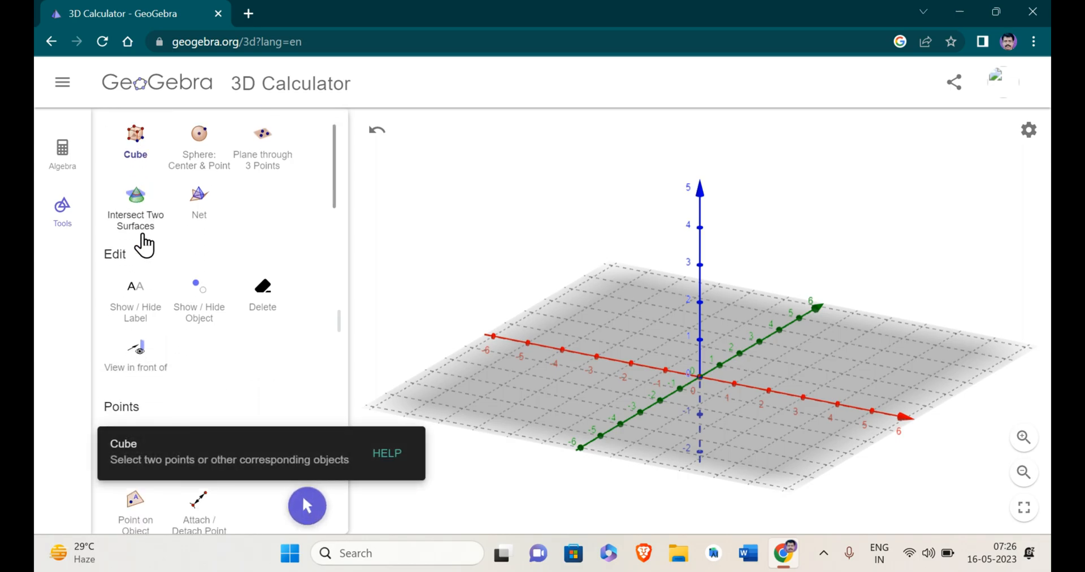
scroll(145, 244, "down", 15)
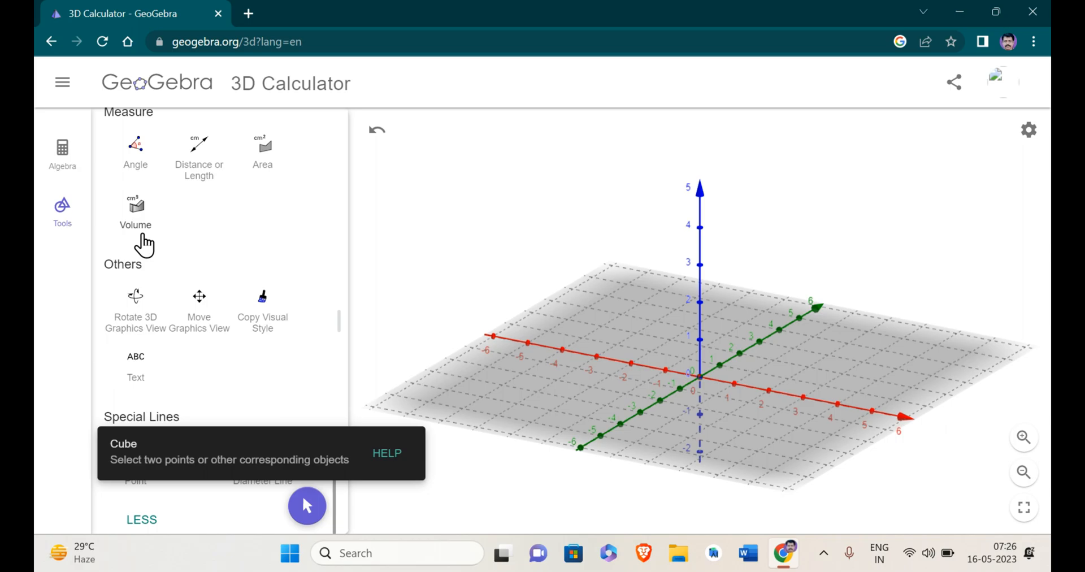
scroll(144, 244, "up", 10)
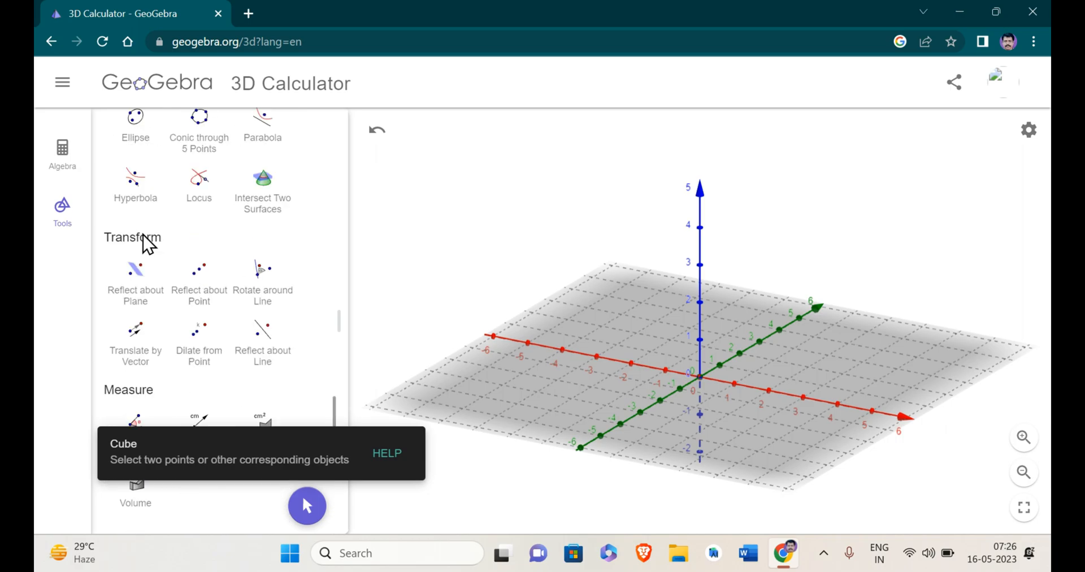
scroll(147, 245, "up", 10)
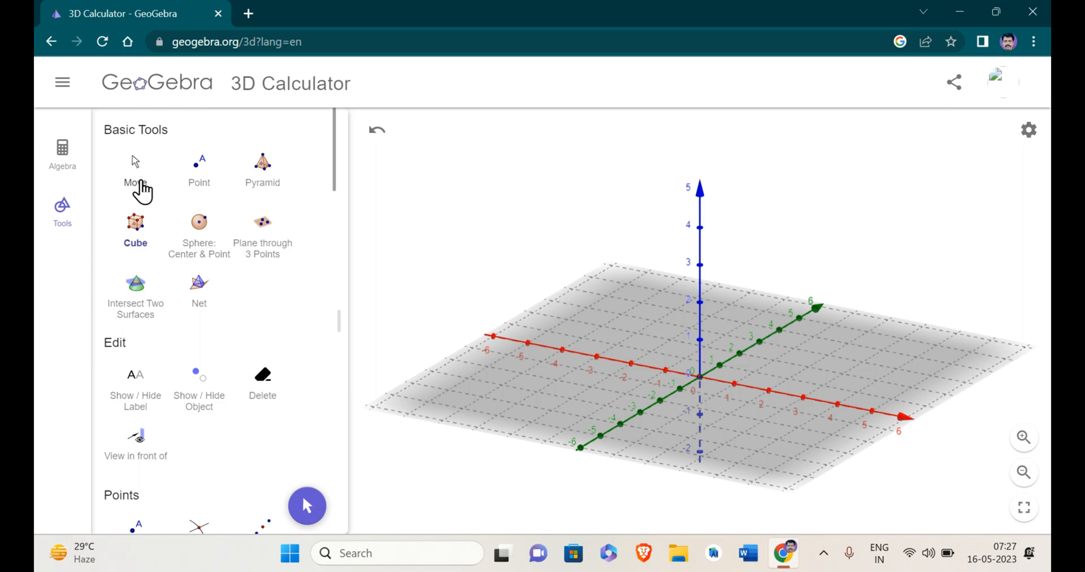
Place points at -2 and 2 on the x-axis and at about 3 and -3 on the y-axis.
left_click(141, 188)
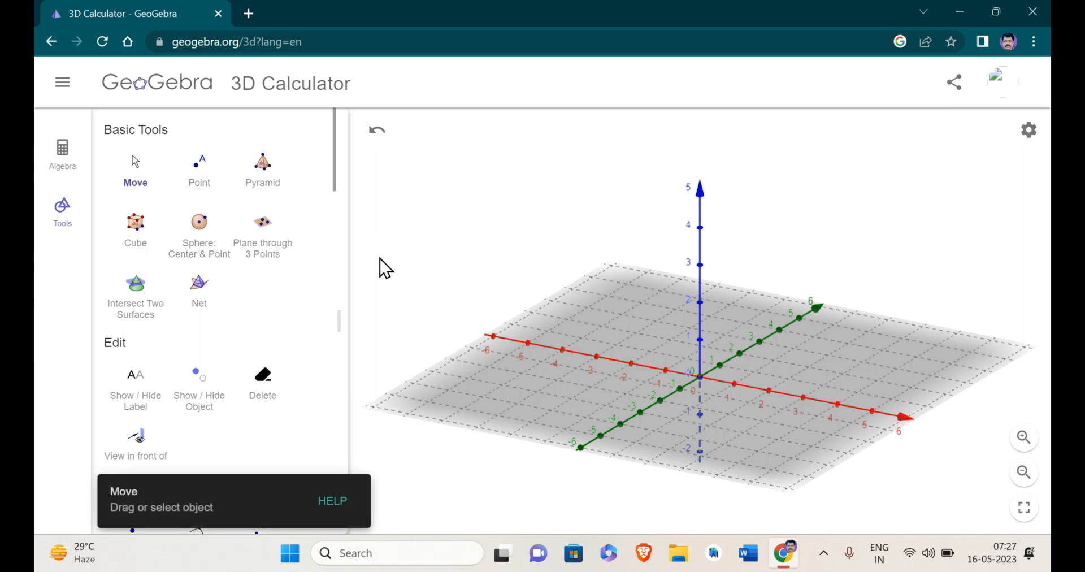
left_click_drag(462, 380, 501, 383)
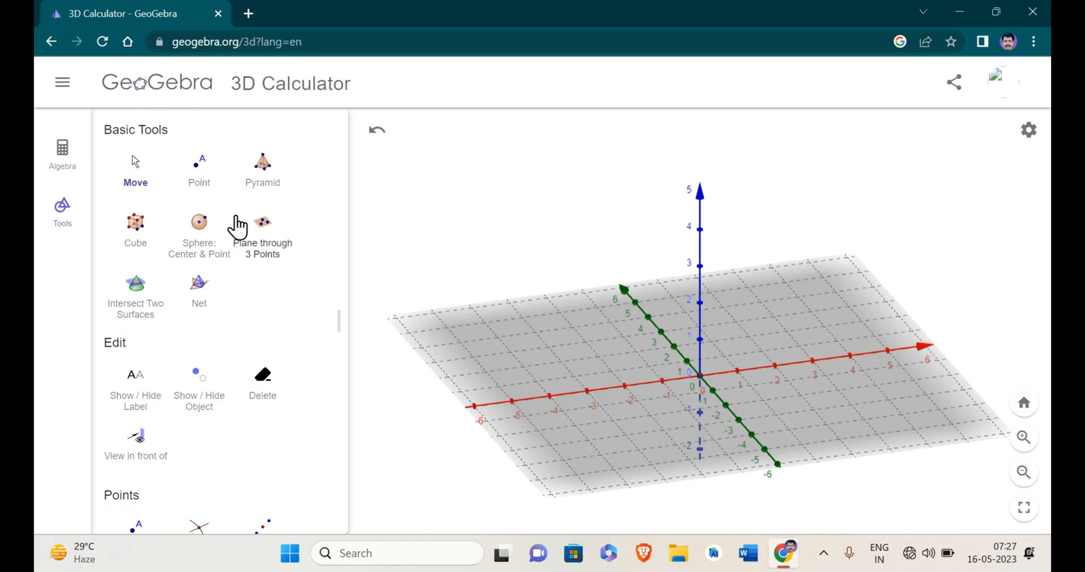
left_click(199, 186)
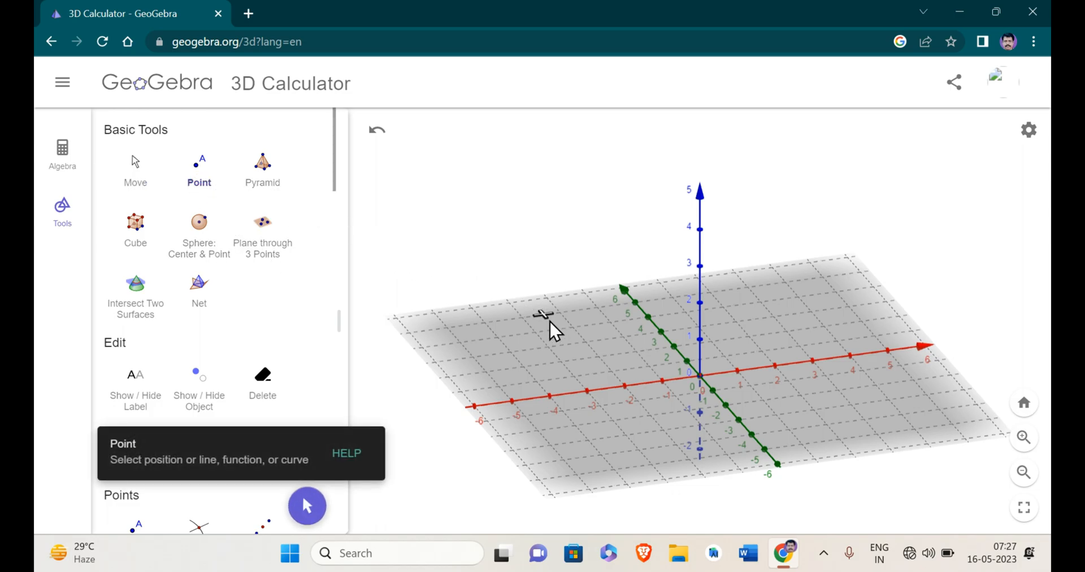
left_click(625, 387)
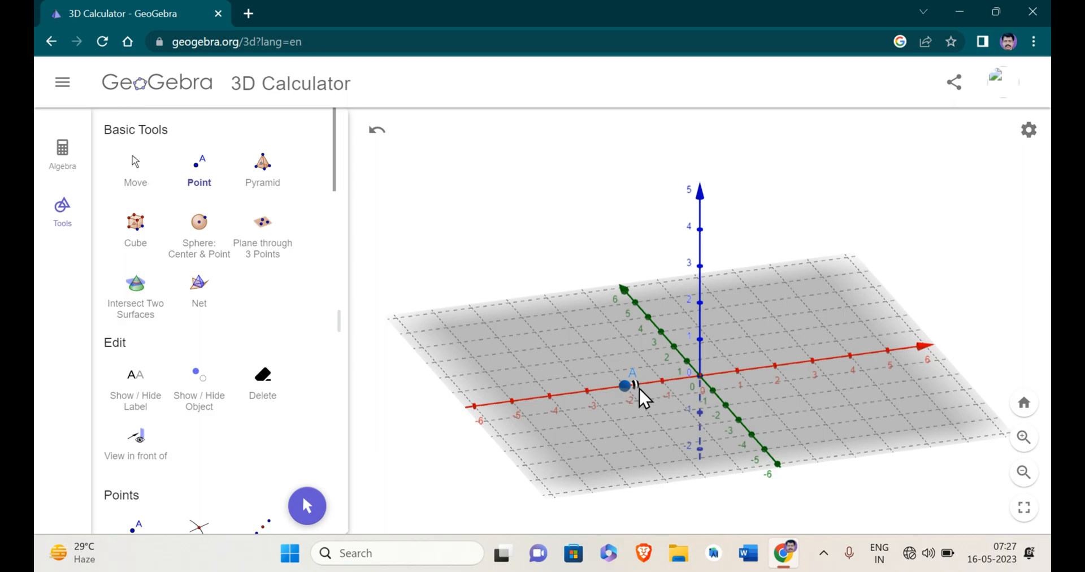
left_click(658, 327)
left_click(776, 367)
left_click(737, 417)
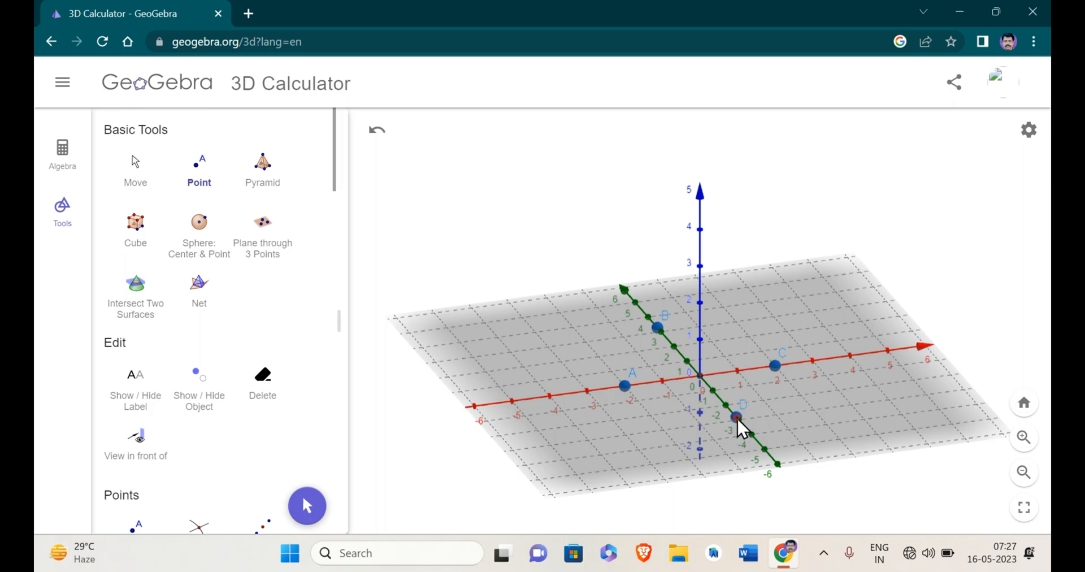
Try two extra points away from the axes and undo both.
left_click(736, 322)
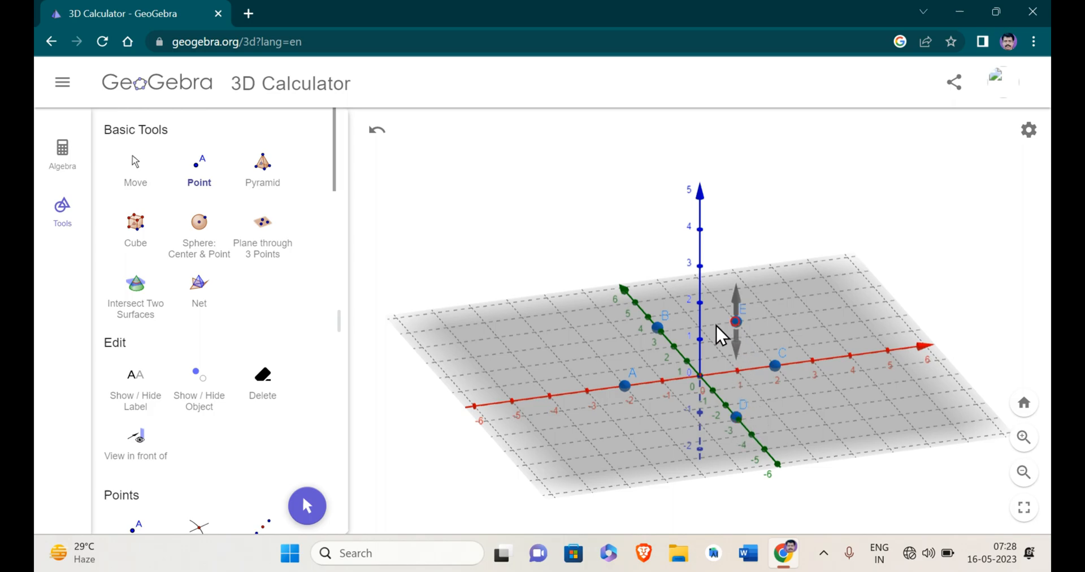
left_click(585, 339)
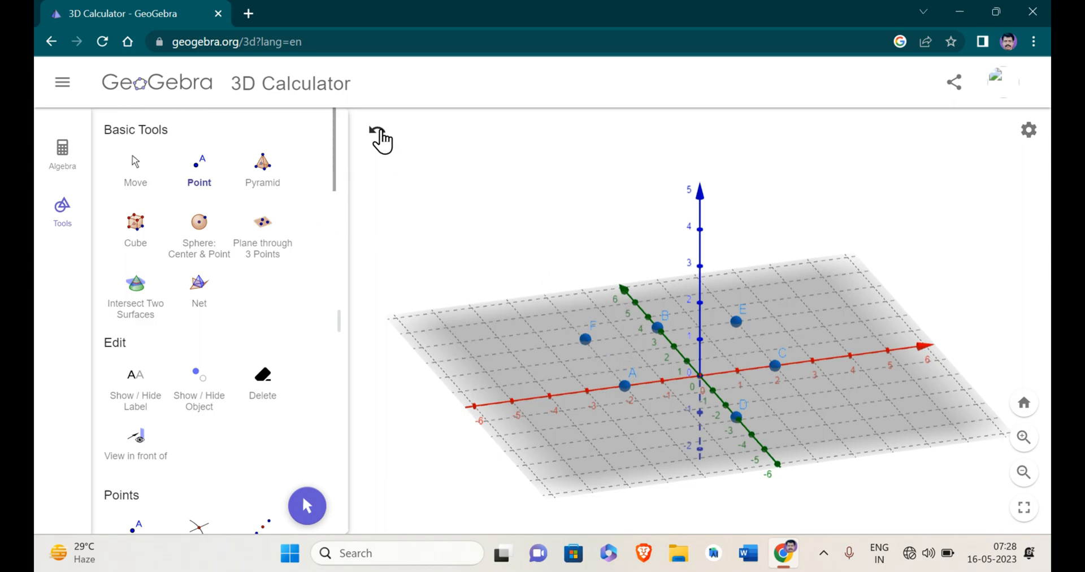
left_click(377, 134)
left_click(376, 133)
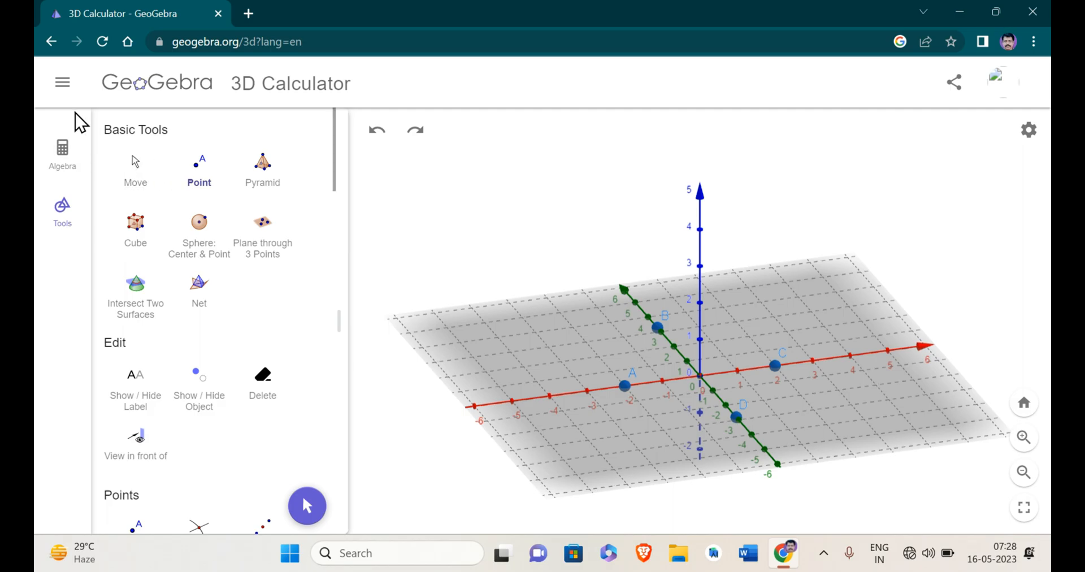
Clear the whole construction to start with an empty 3D view.
left_click(63, 84)
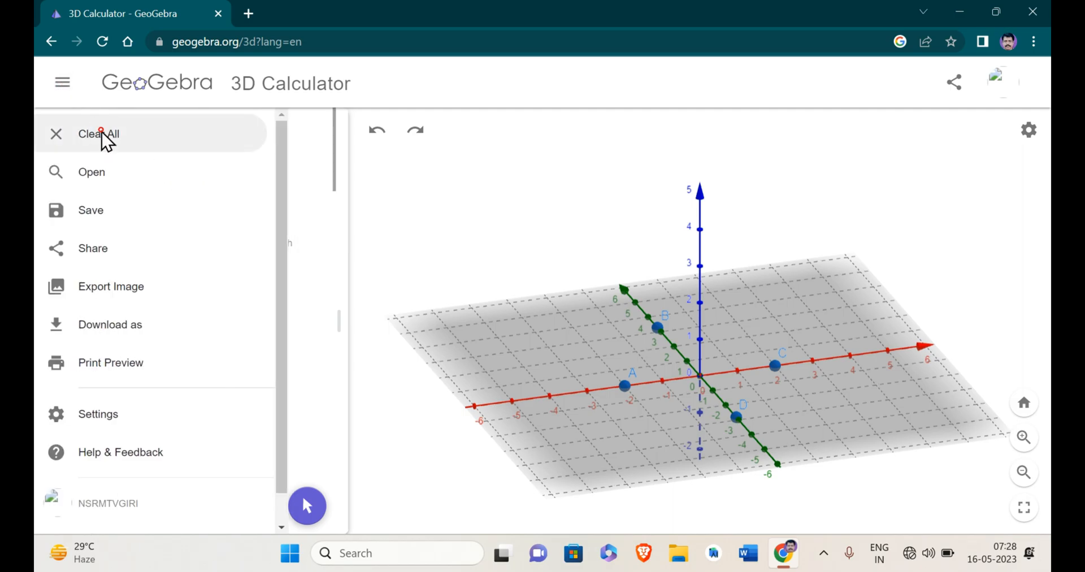
left_click(103, 138)
left_click(622, 372)
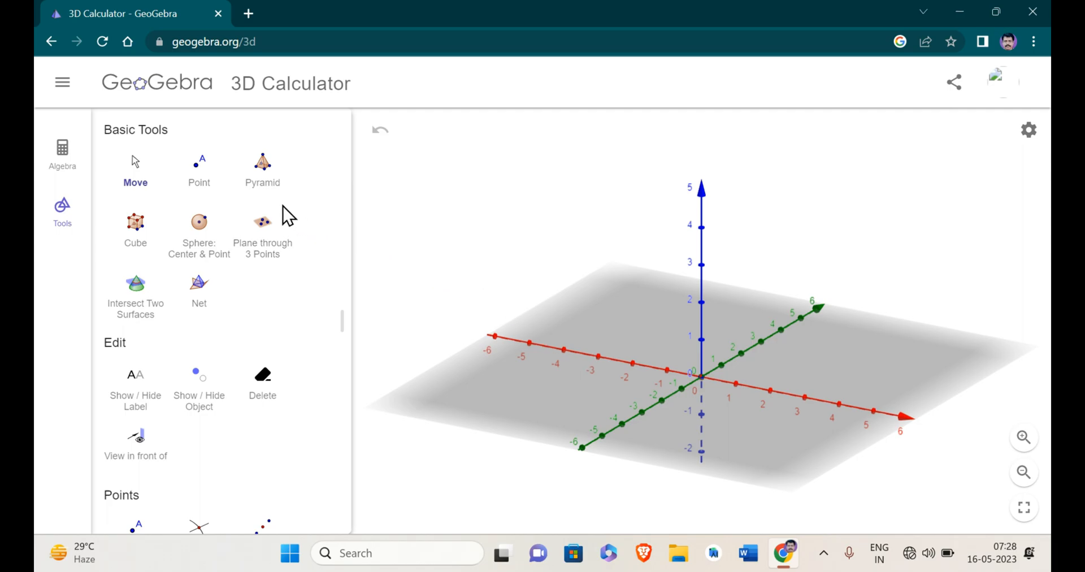
Build a pyramid with base corners at -2 and 2 on the x- and y-axes and its apex at 3 on the z-axis.
left_click(263, 169)
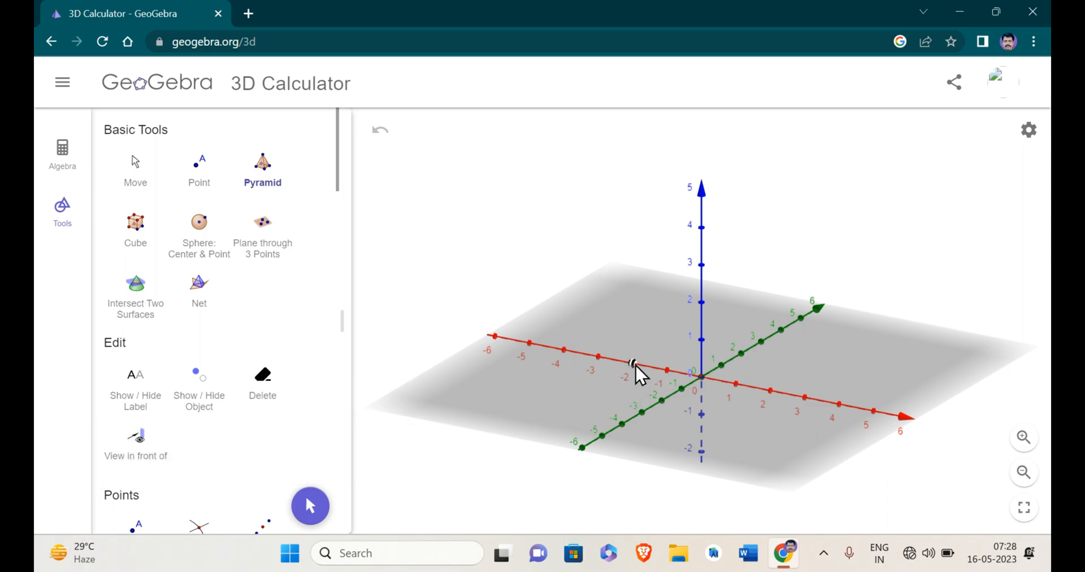
left_click(664, 399)
left_click(770, 390)
left_click(743, 352)
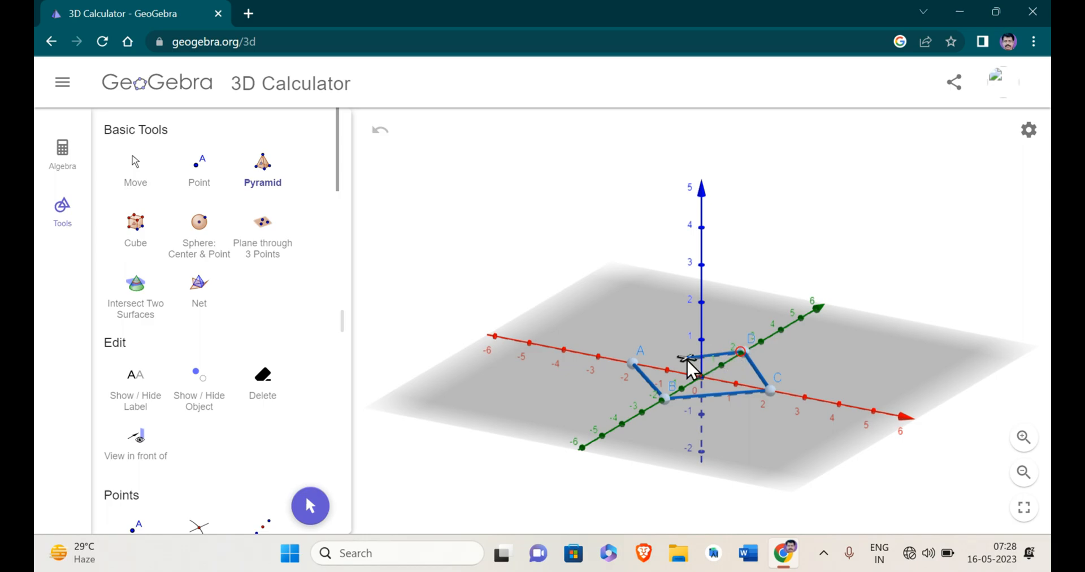
left_click(635, 363)
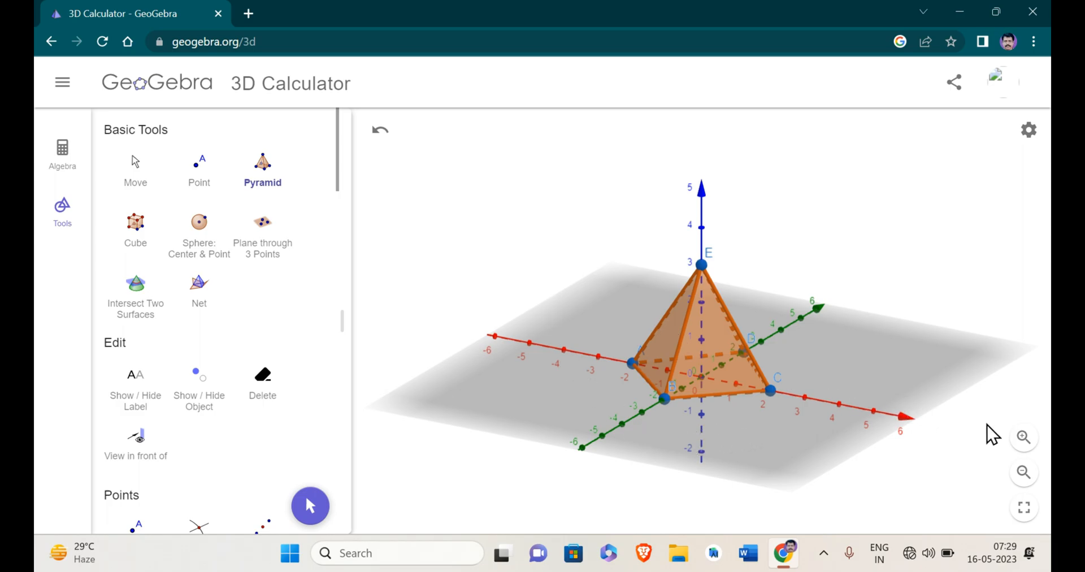
Examine the finished pyramid at different magnifications and from several sides.
left_click(1023, 438)
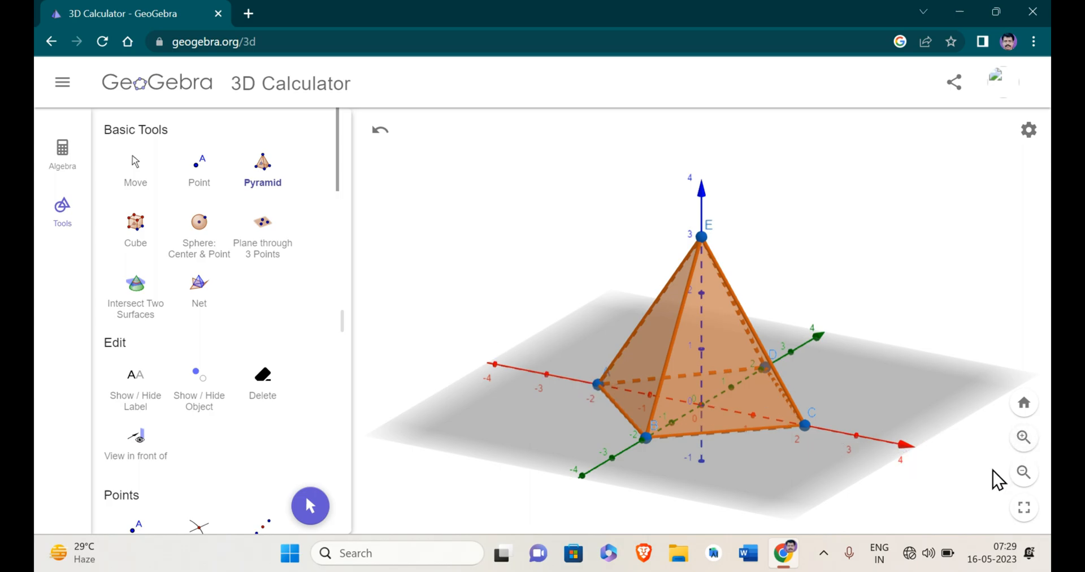
left_click(1024, 473)
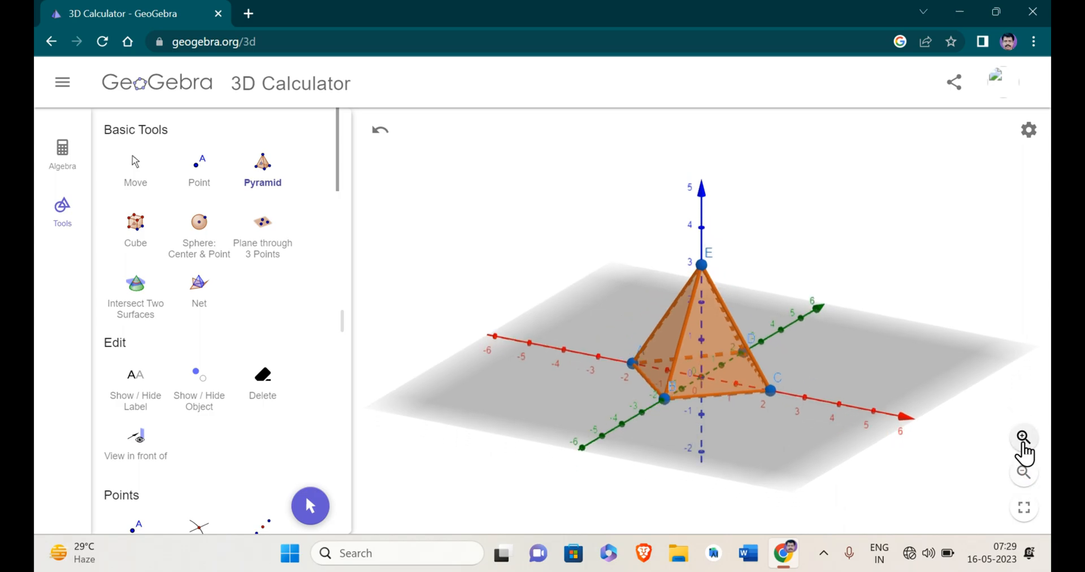
left_click(1023, 472)
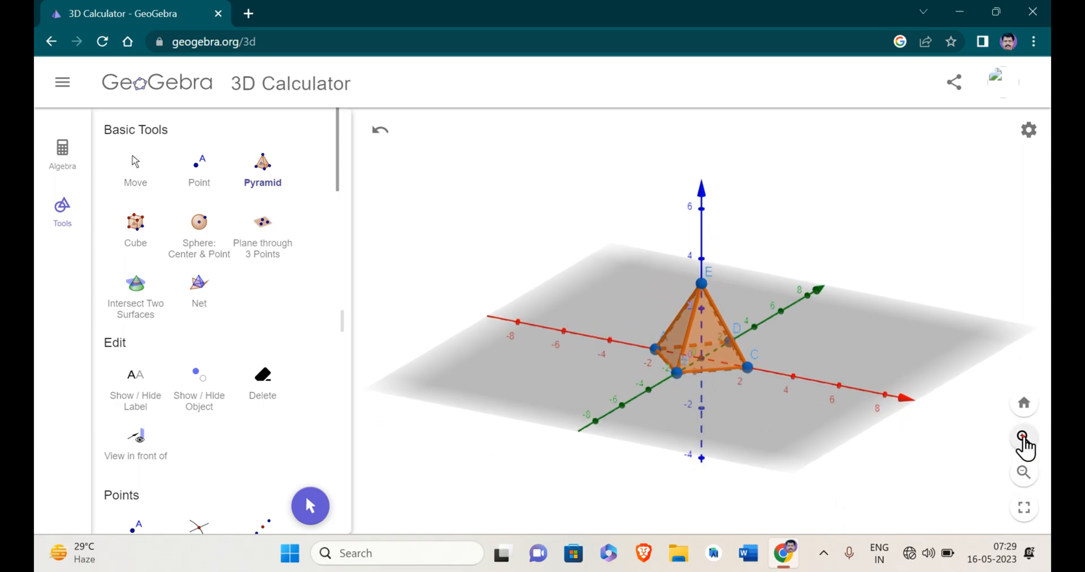
left_click(1024, 439)
left_click(1024, 439)
left_click(1023, 439)
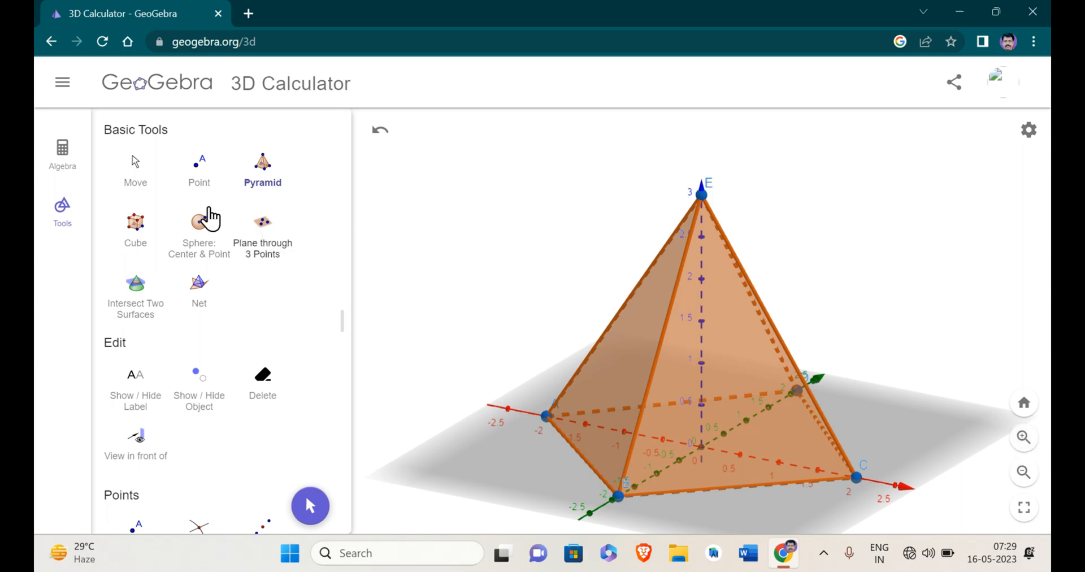
left_click(139, 180)
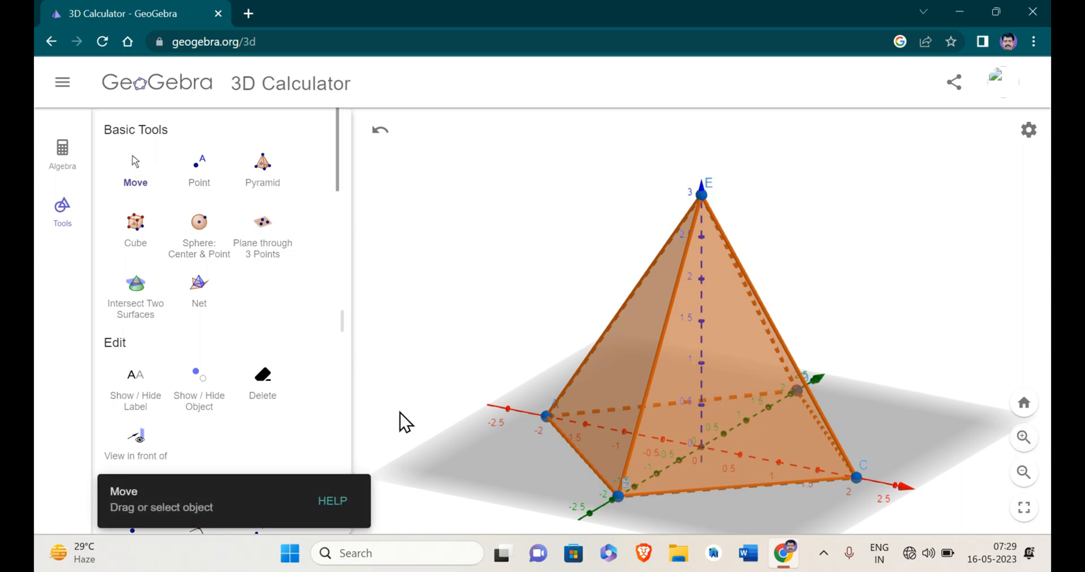
left_click_drag(441, 453, 512, 455)
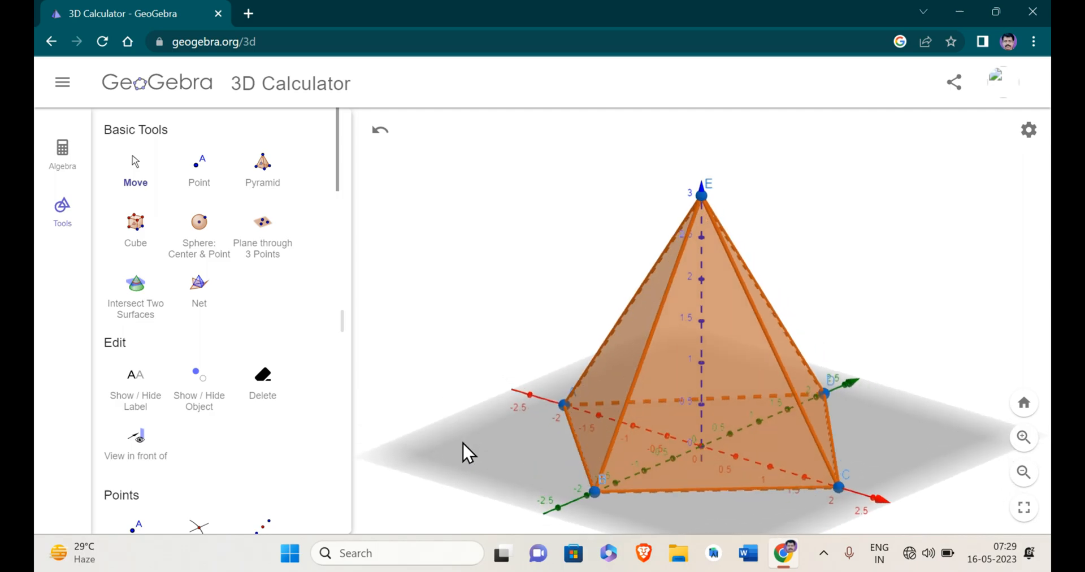
left_click_drag(462, 454, 514, 436)
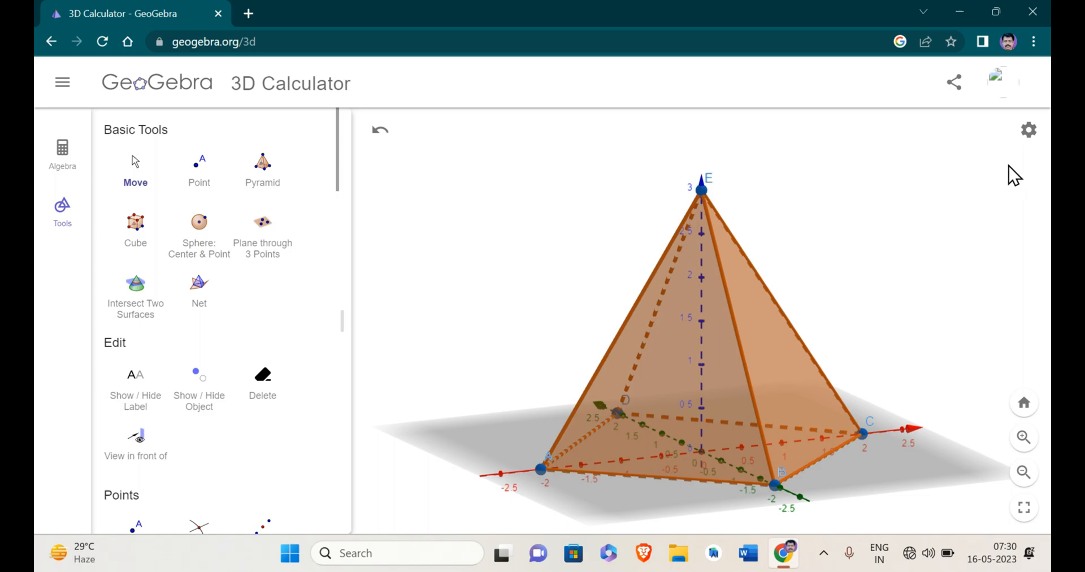
Hide the coordinate axes and the base plane around the pyramid.
left_click(1029, 131)
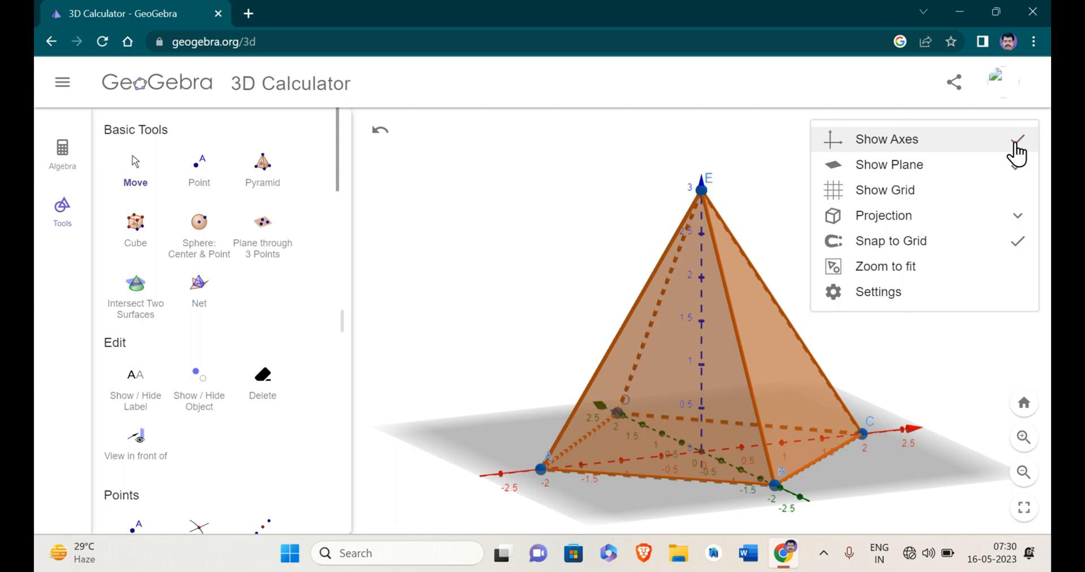
left_click(1015, 143)
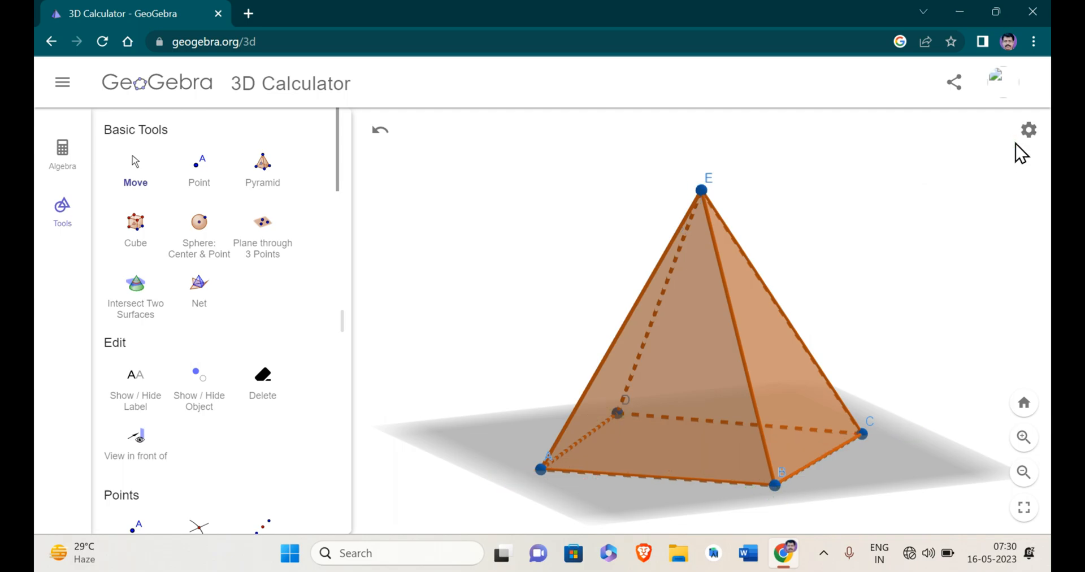
left_click(1028, 131)
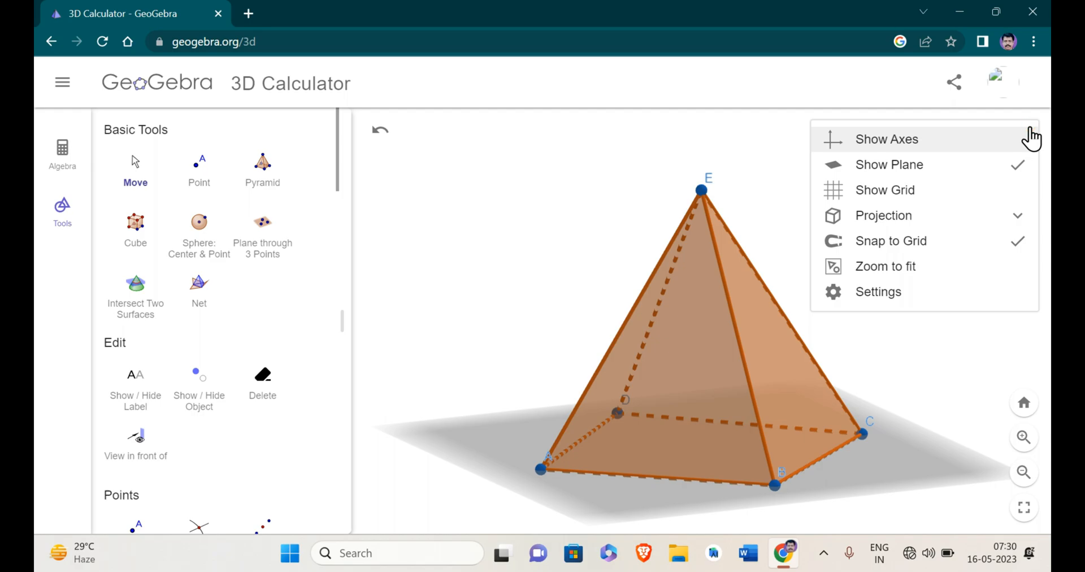
left_click(1011, 169)
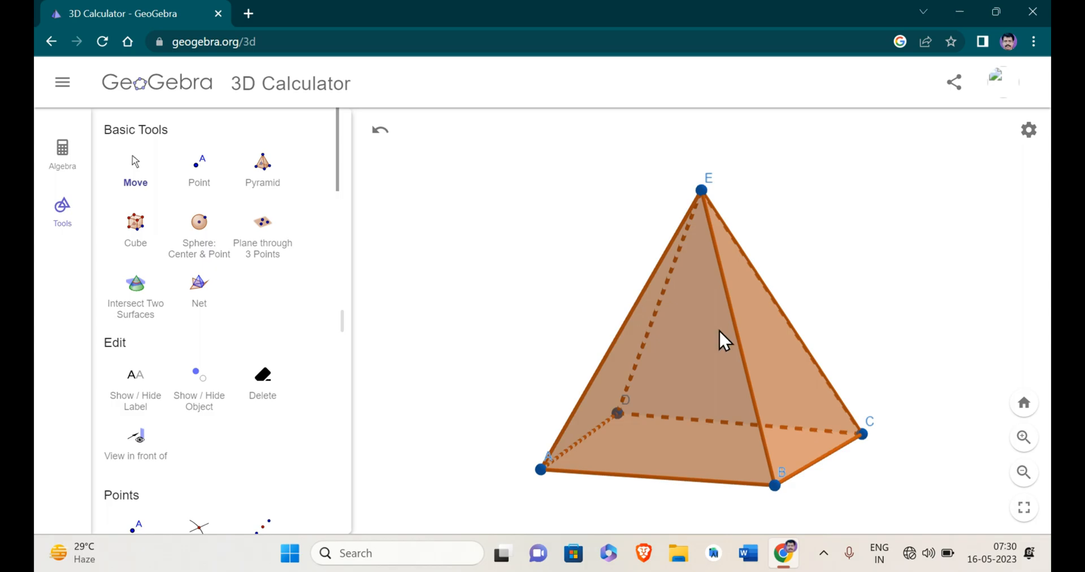
Create the unfolded net of the pyramid with the Net tool.
left_click(1026, 478)
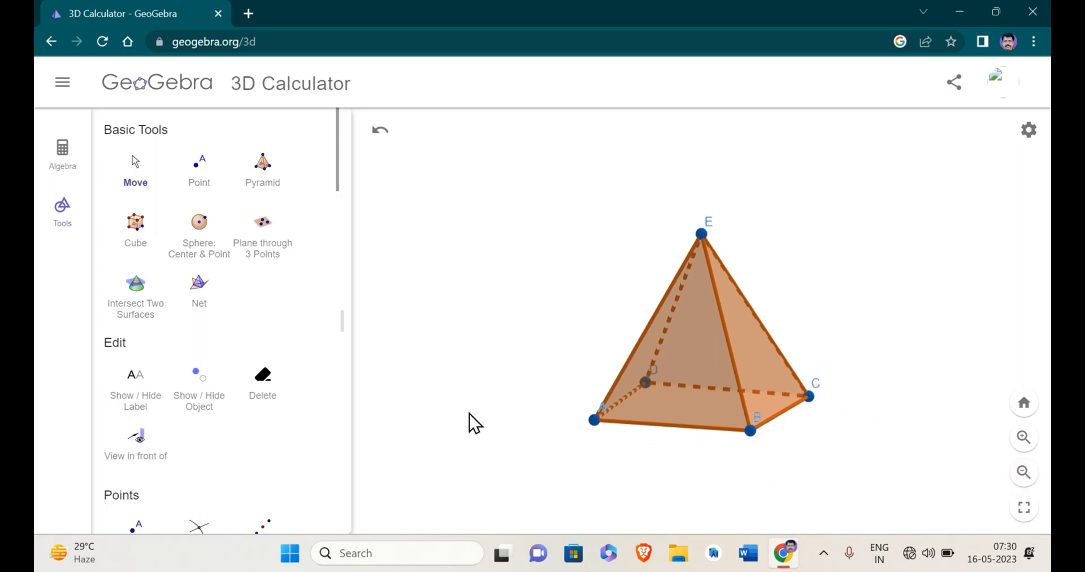
left_click(199, 289)
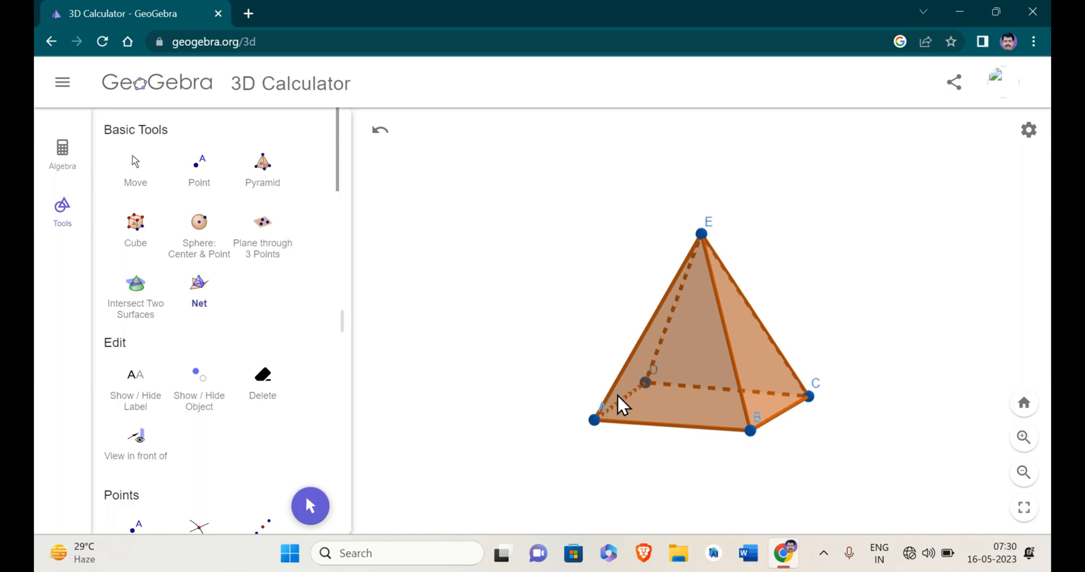
left_click(682, 390)
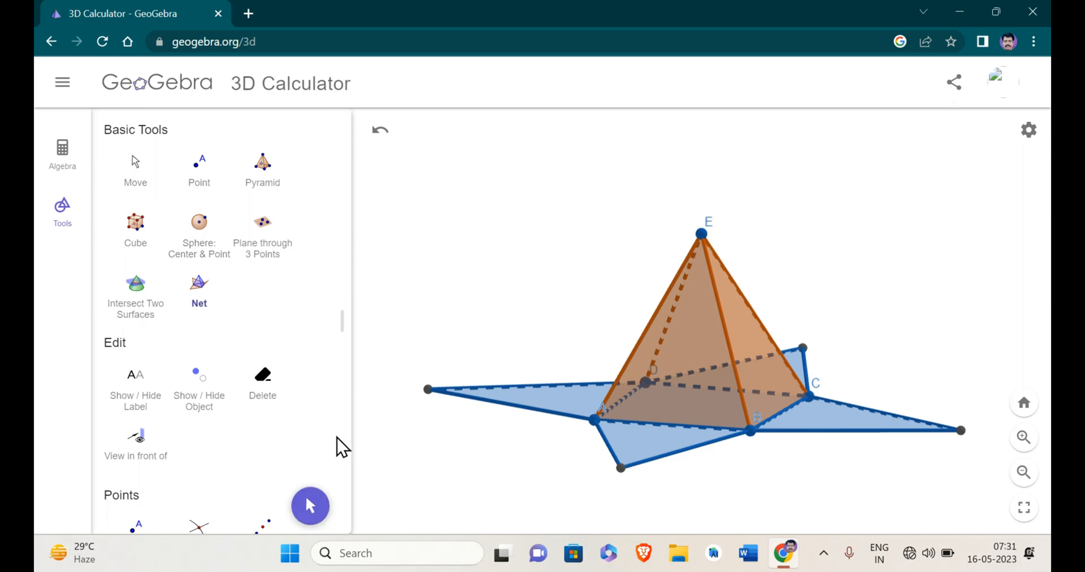
Fold and unfold the pyramid's net by moving its outer corners, checking it from several sides.
left_click(312, 507)
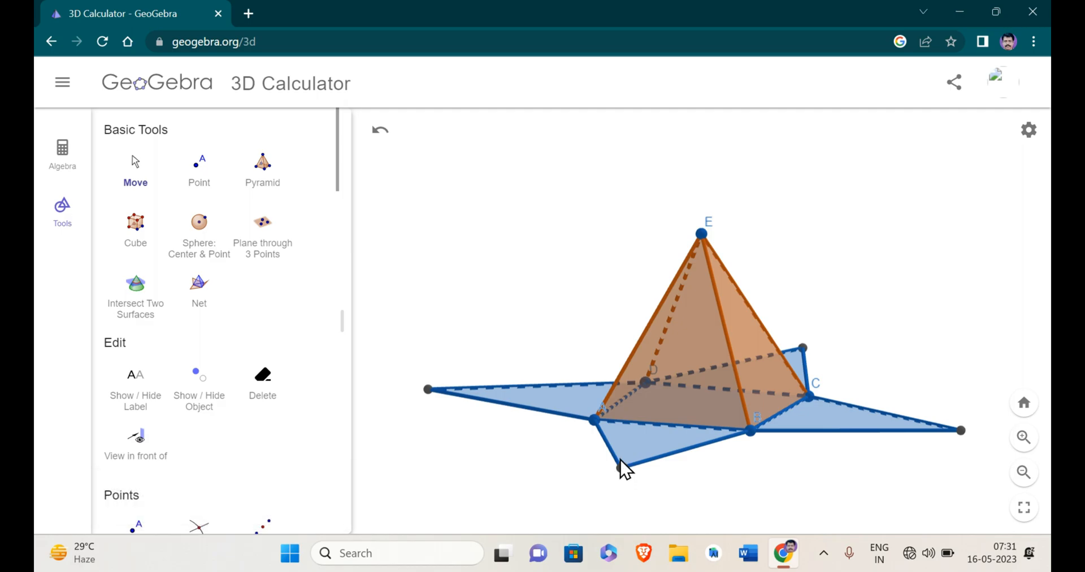
left_click_drag(621, 473, 652, 402)
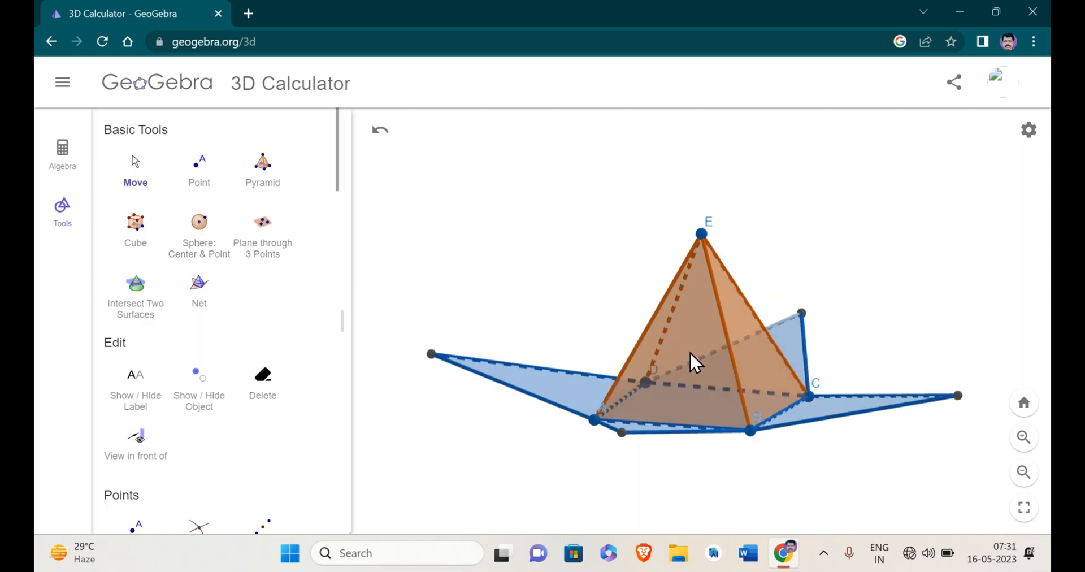
left_click_drag(689, 351, 782, 355)
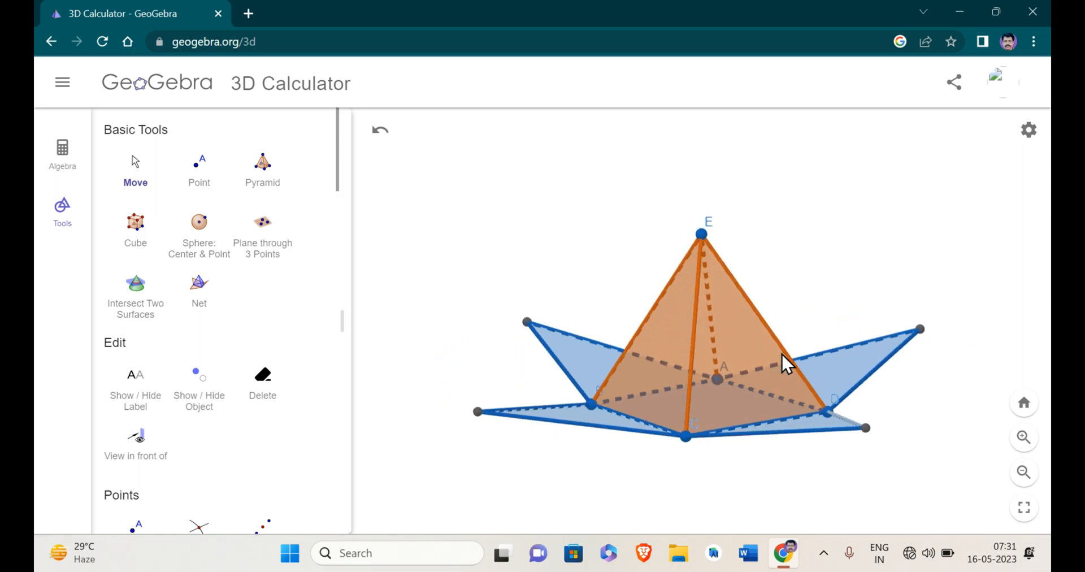
left_click(443, 209)
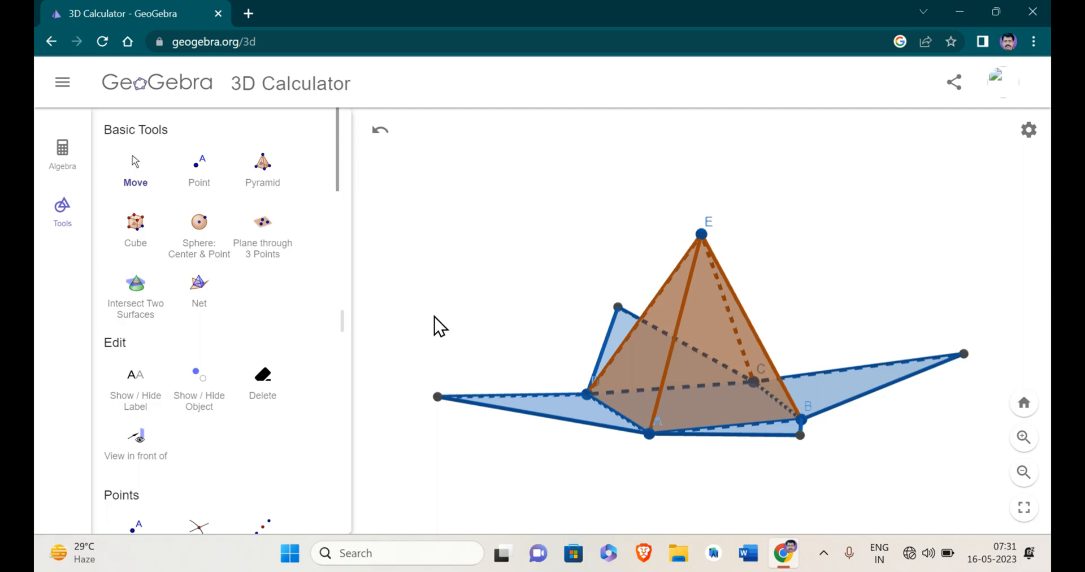
left_click_drag(439, 394, 624, 304)
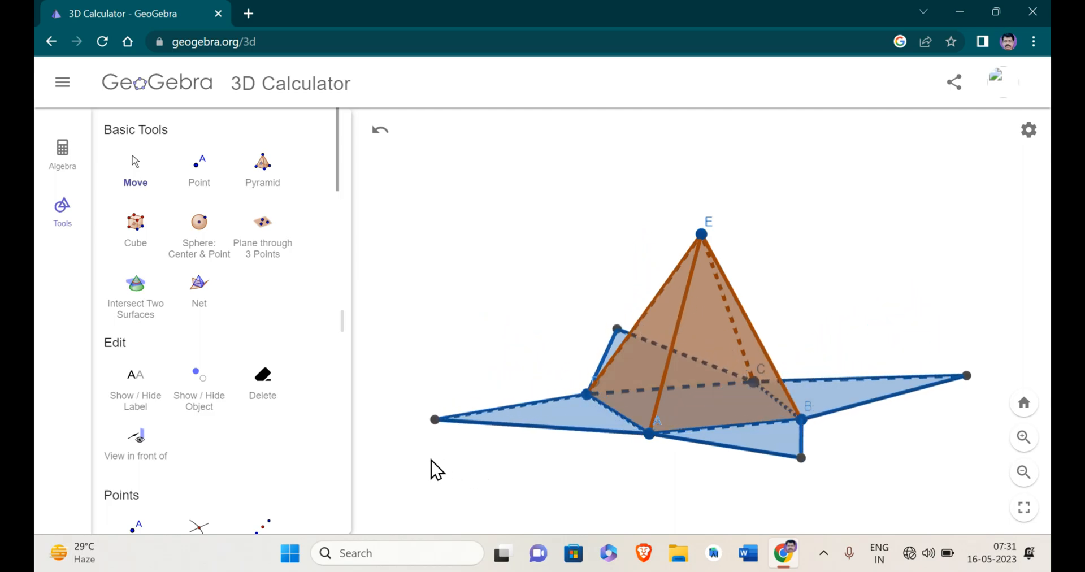
Add further nets to the same pyramid and fold them up to different angles with the Move tool.
left_click(199, 291)
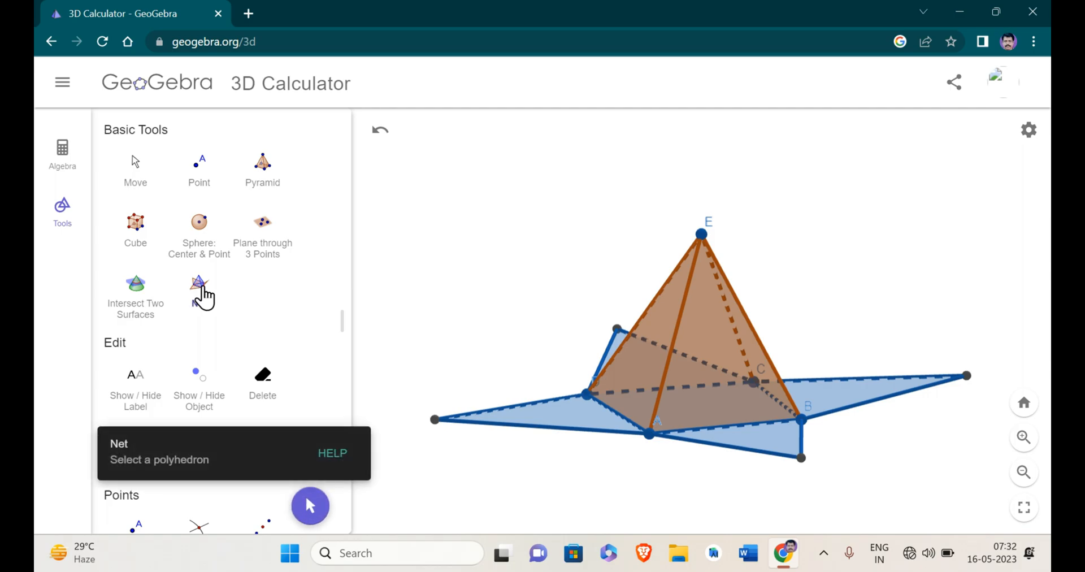
left_click(648, 371)
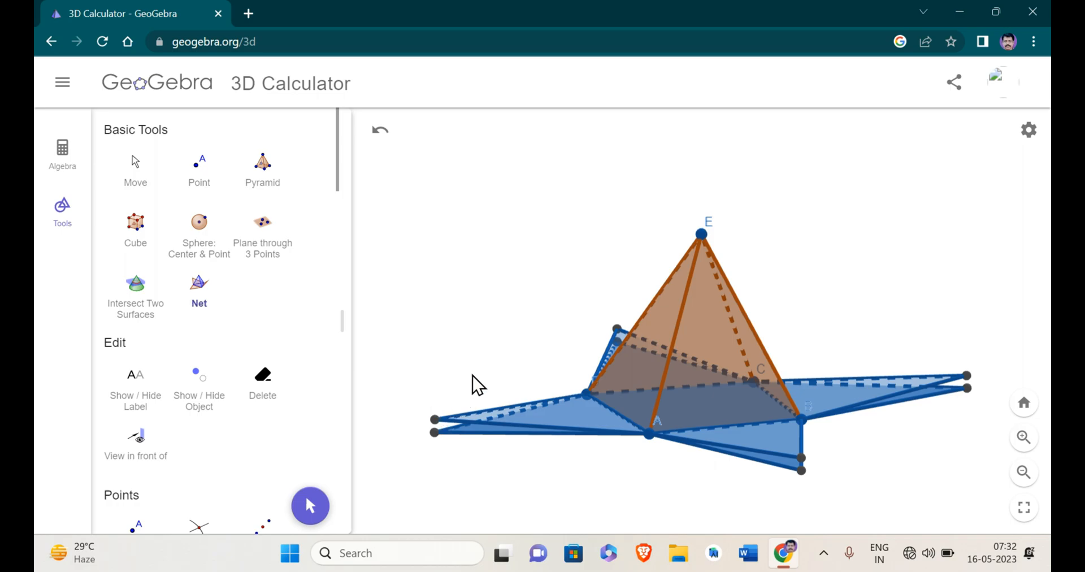
left_click(310, 506)
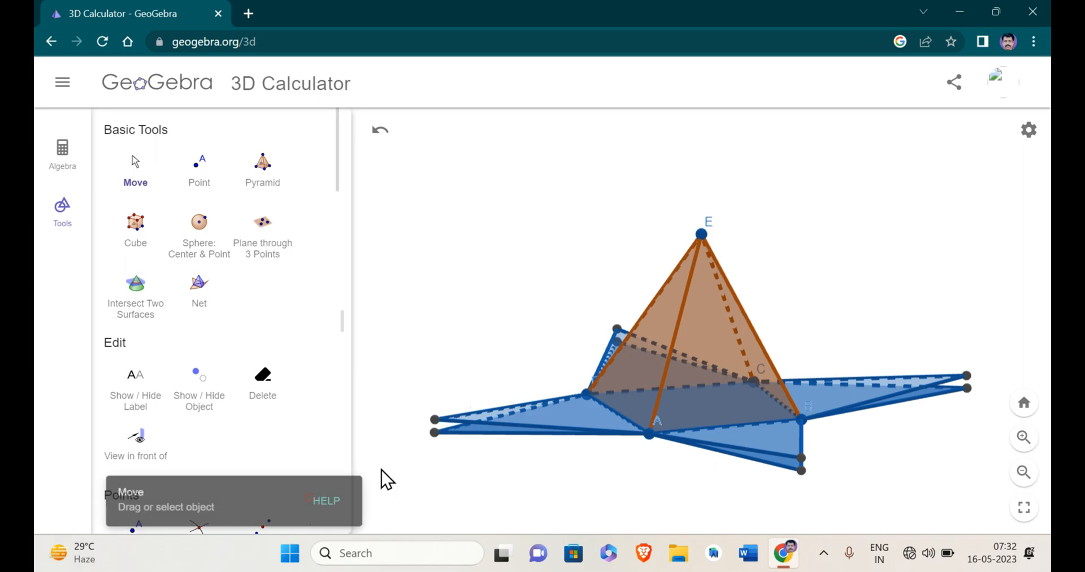
left_click_drag(435, 418, 567, 289)
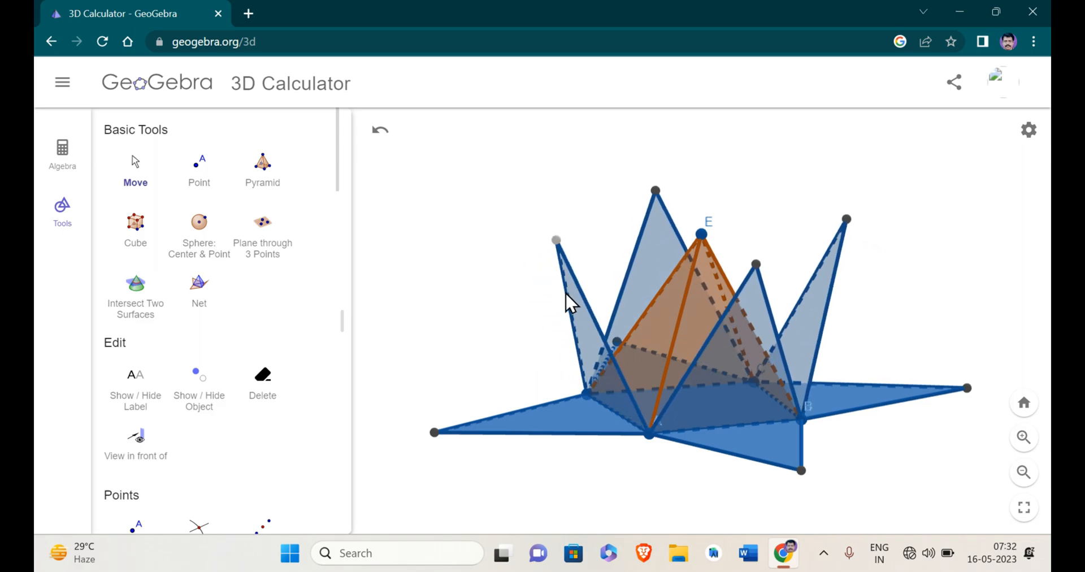
left_click_drag(433, 430, 506, 344)
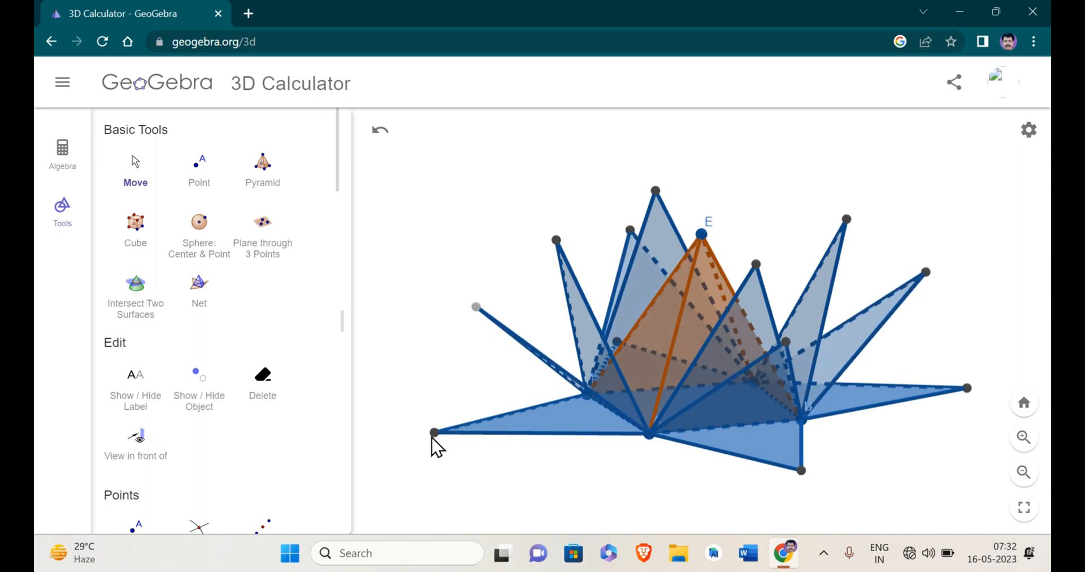
left_click_drag(434, 431, 460, 384)
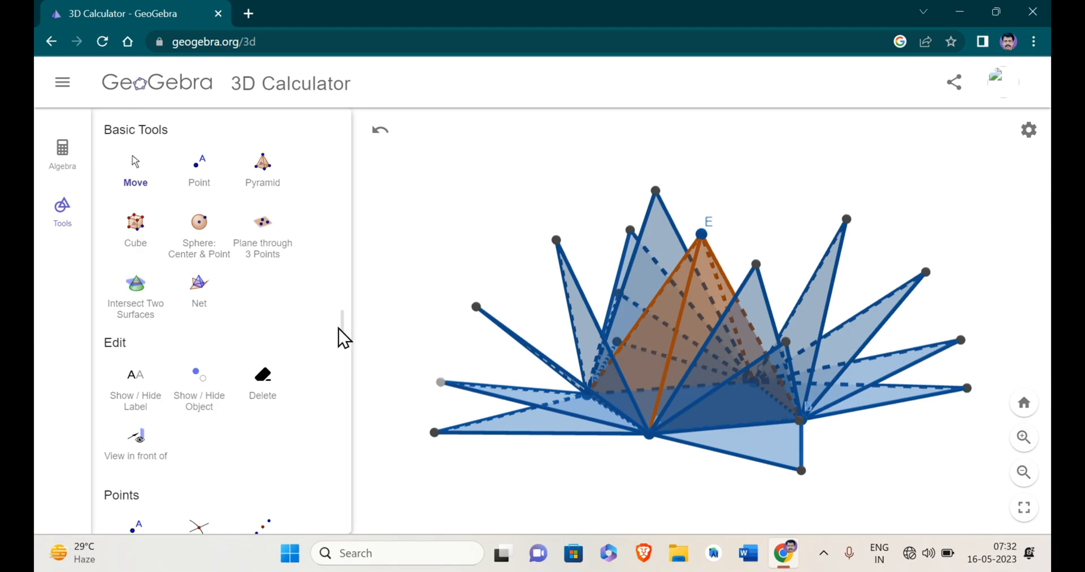
left_click(140, 172)
left_click_drag(537, 446, 452, 182)
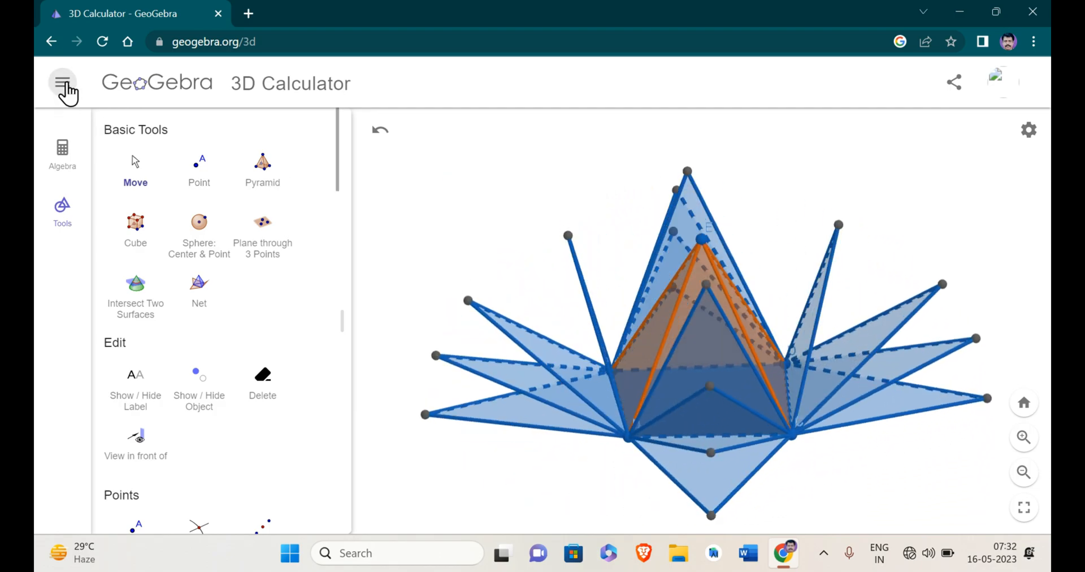
Clear the pyramid and all its nets without saving the construction.
left_click(64, 85)
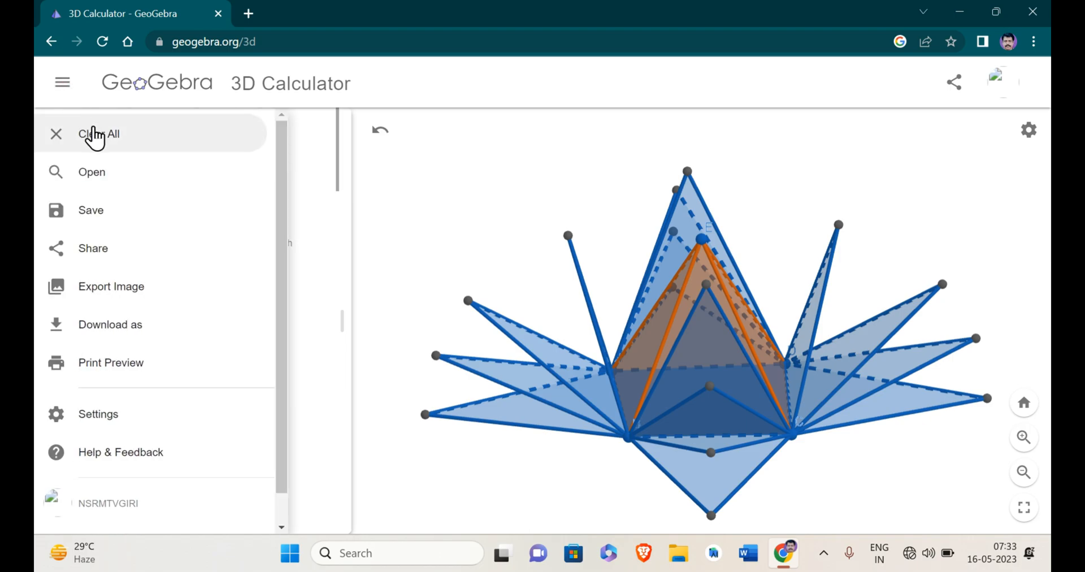
left_click(96, 135)
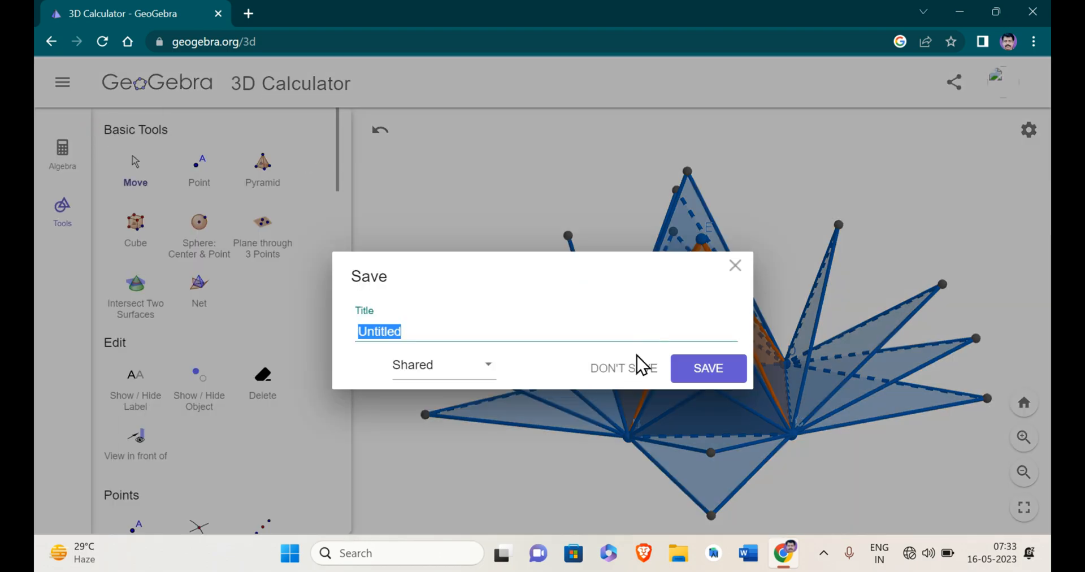
left_click(625, 367)
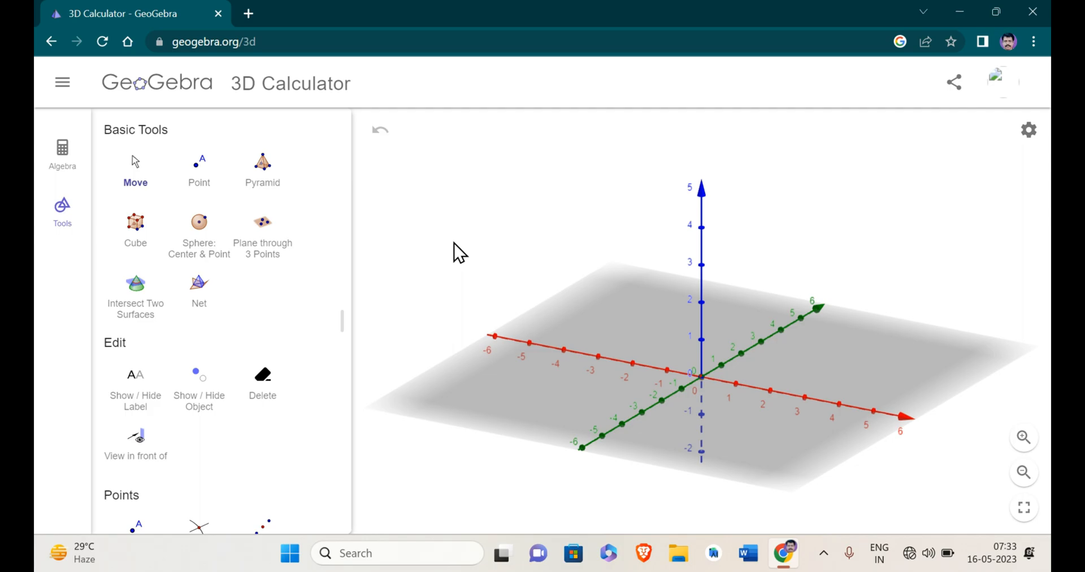
Build a pyramid on a five-cornered base around the origin in the xy-plane, with its apex at 3 on the z-axis.
left_click(273, 179)
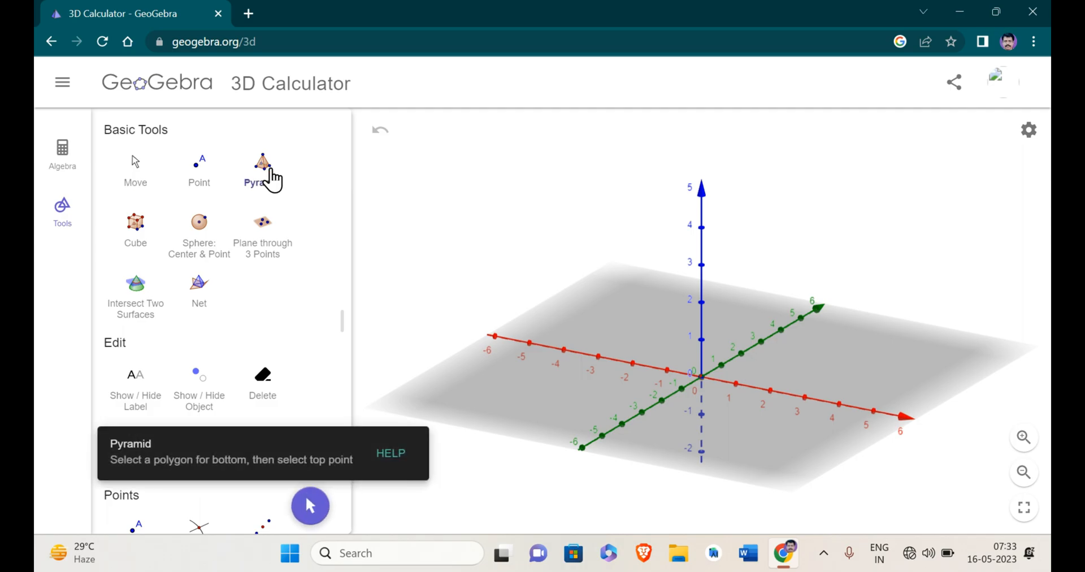
left_click(624, 380)
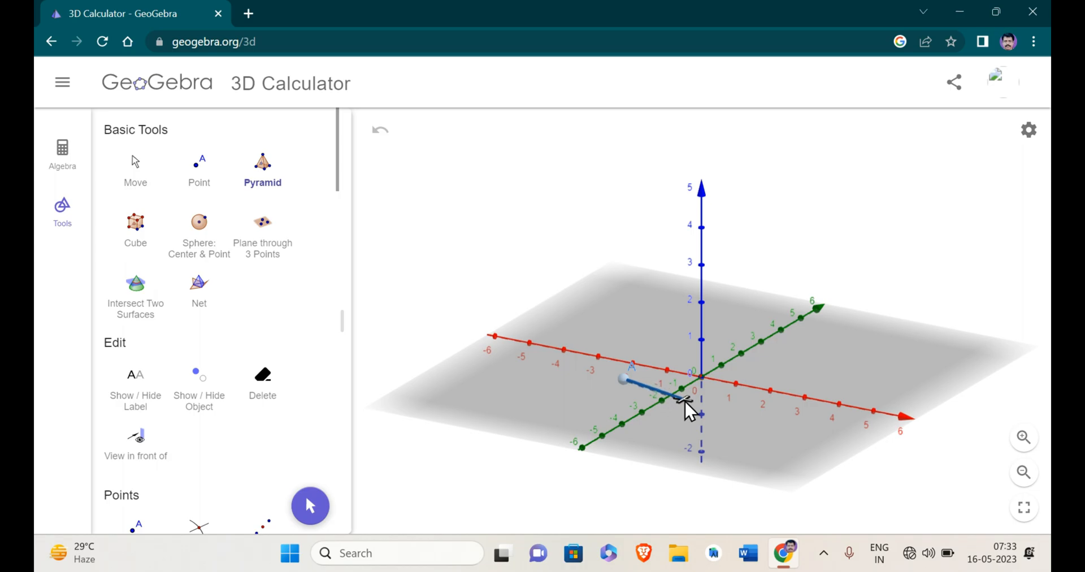
left_click(684, 399)
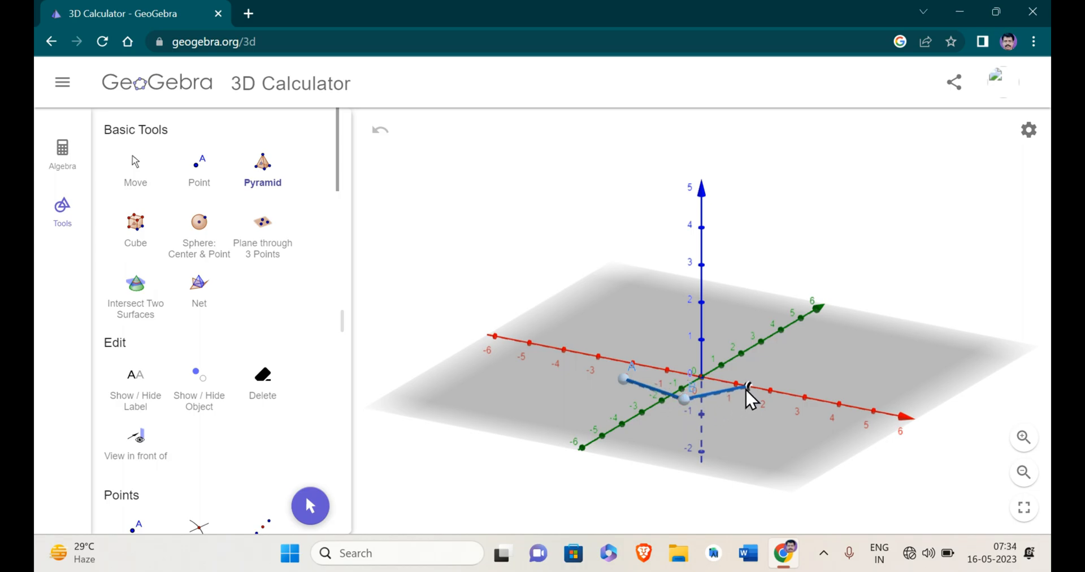
left_click(747, 386)
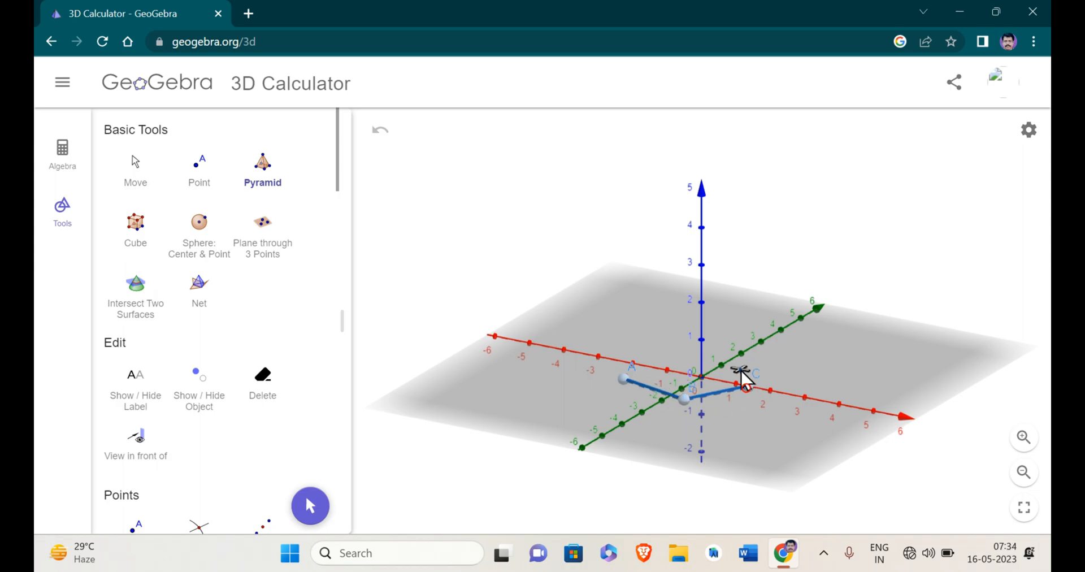
left_click(731, 340)
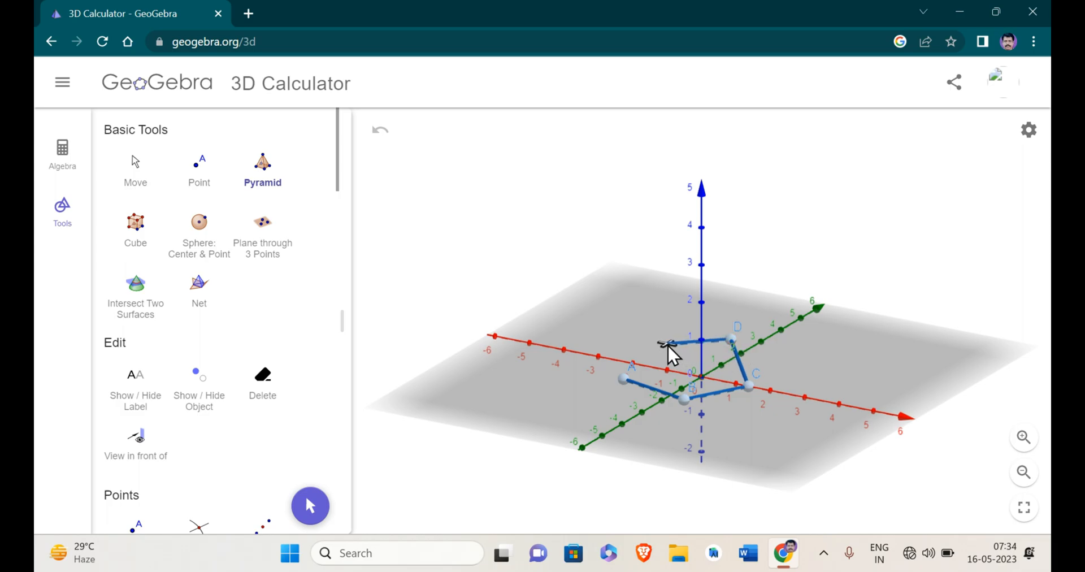
left_click(668, 343)
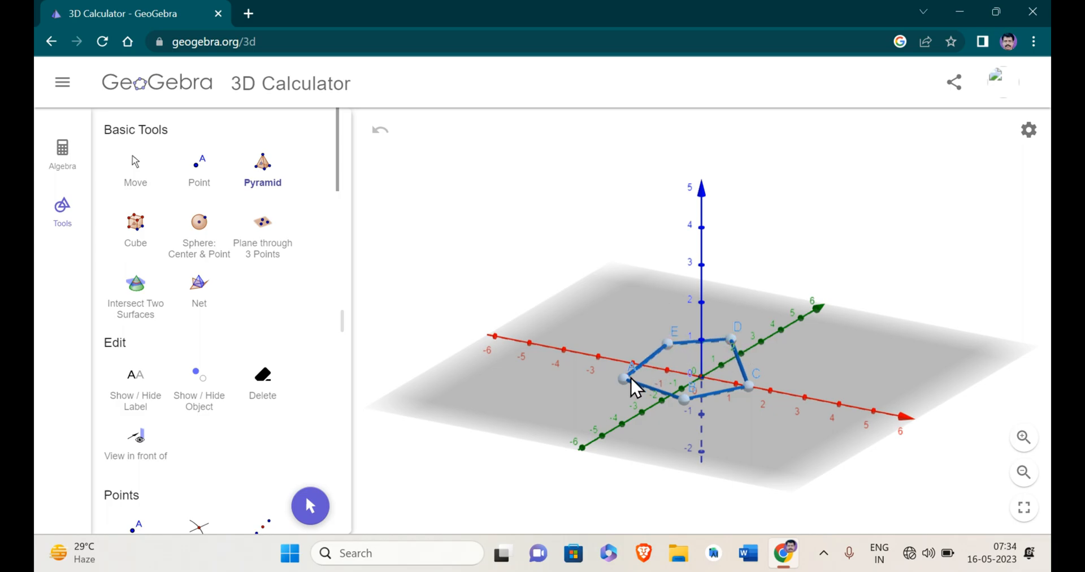
left_click(623, 377)
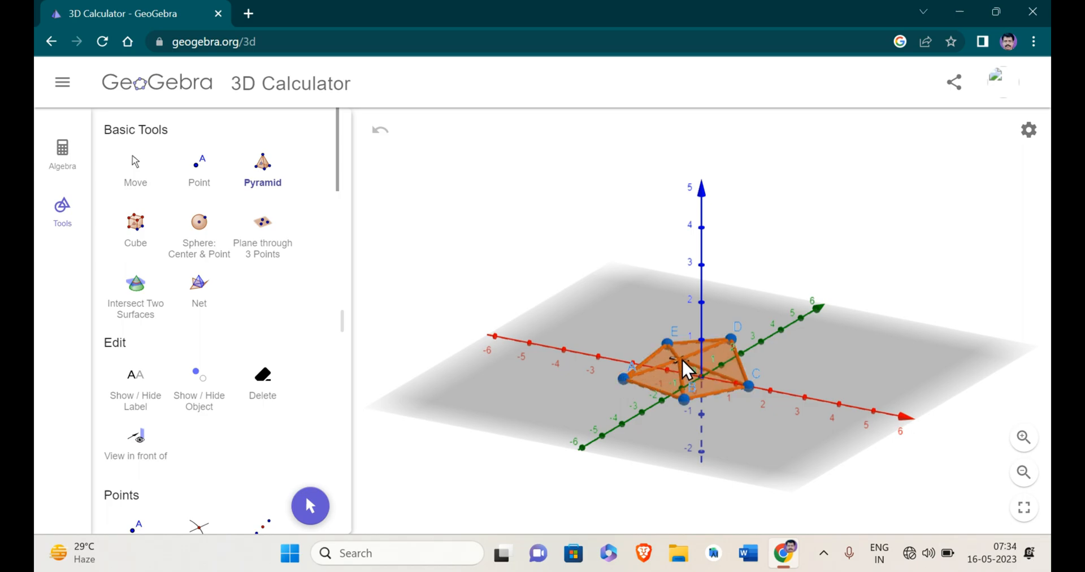
left_click(702, 266)
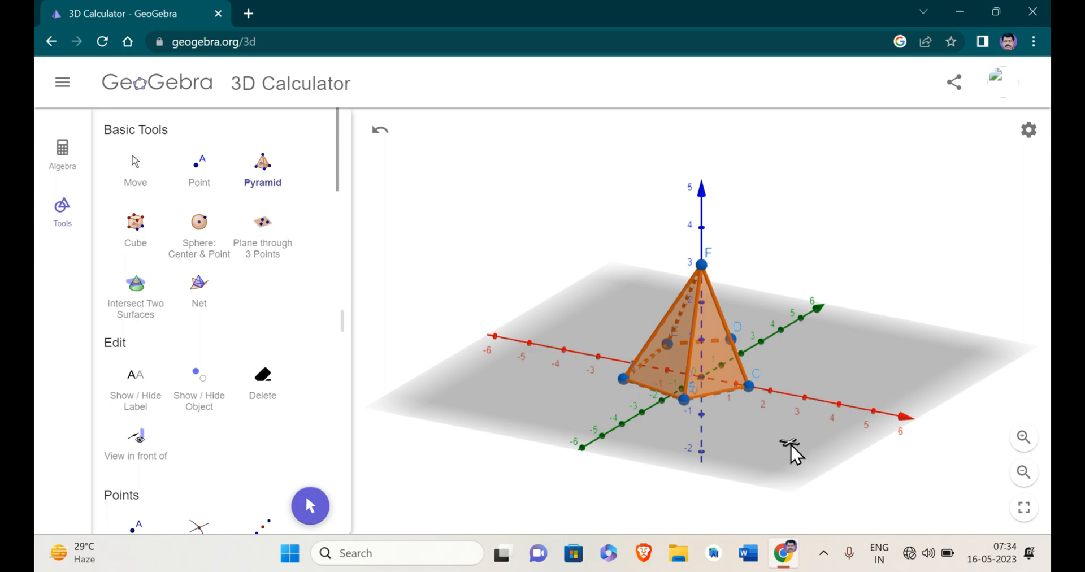
left_click(310, 506)
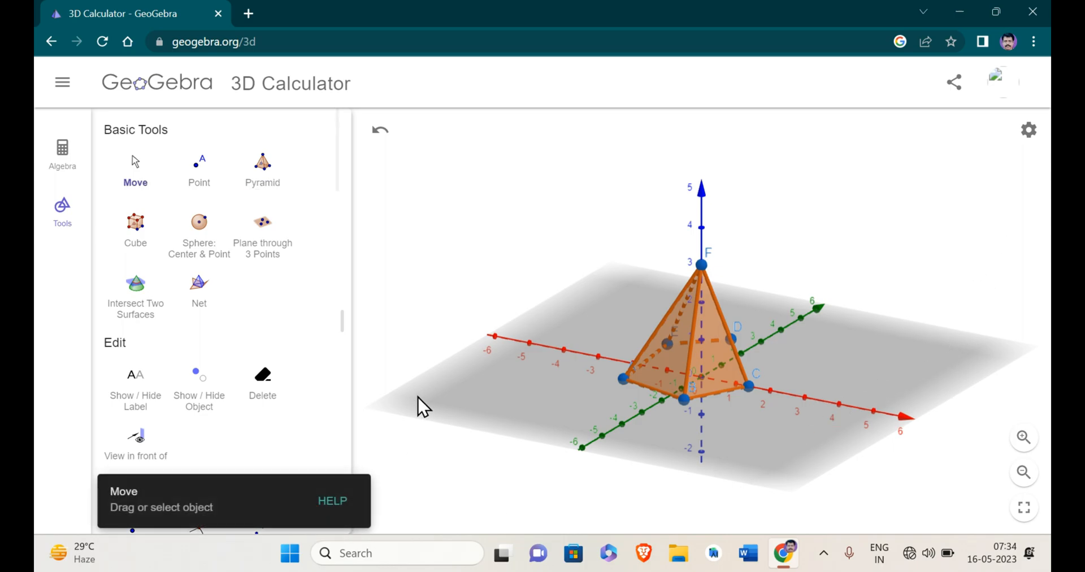
left_click_drag(419, 400, 828, 395)
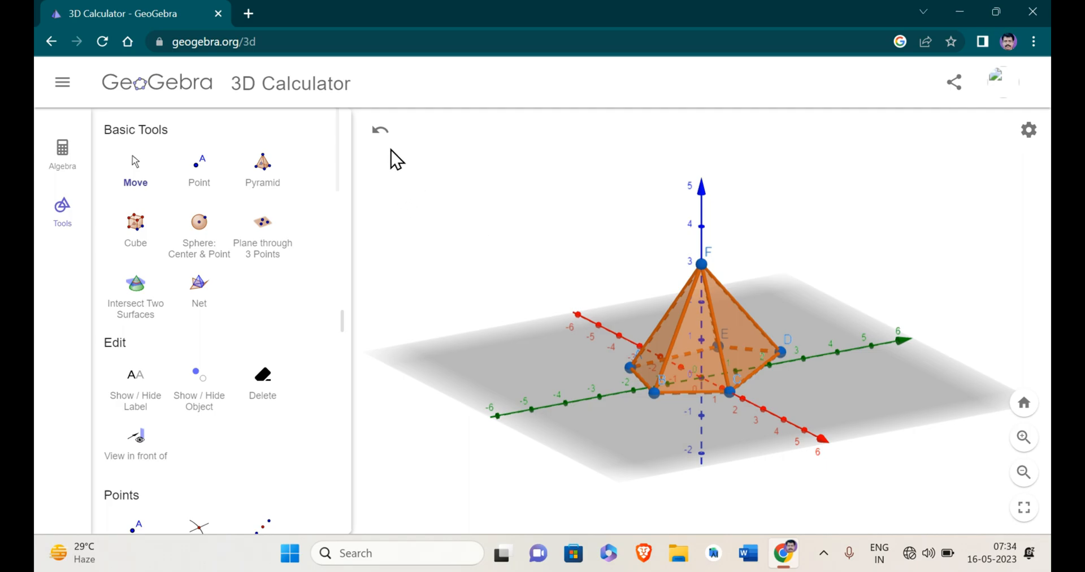
Discard the pentagonal pyramid without saving to get an empty 3D view.
left_click(61, 83)
left_click(82, 132)
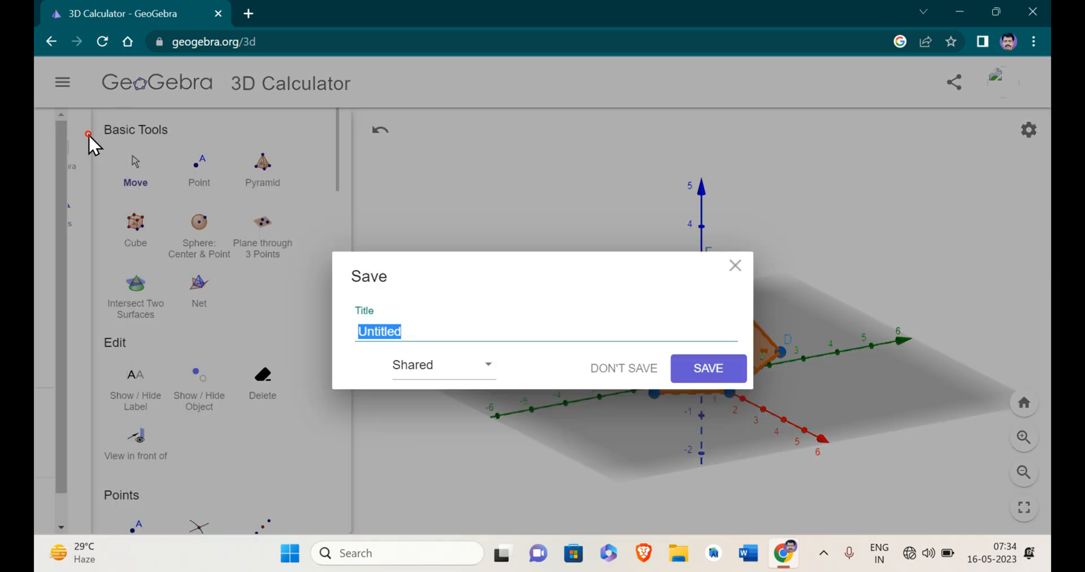
left_click(605, 367)
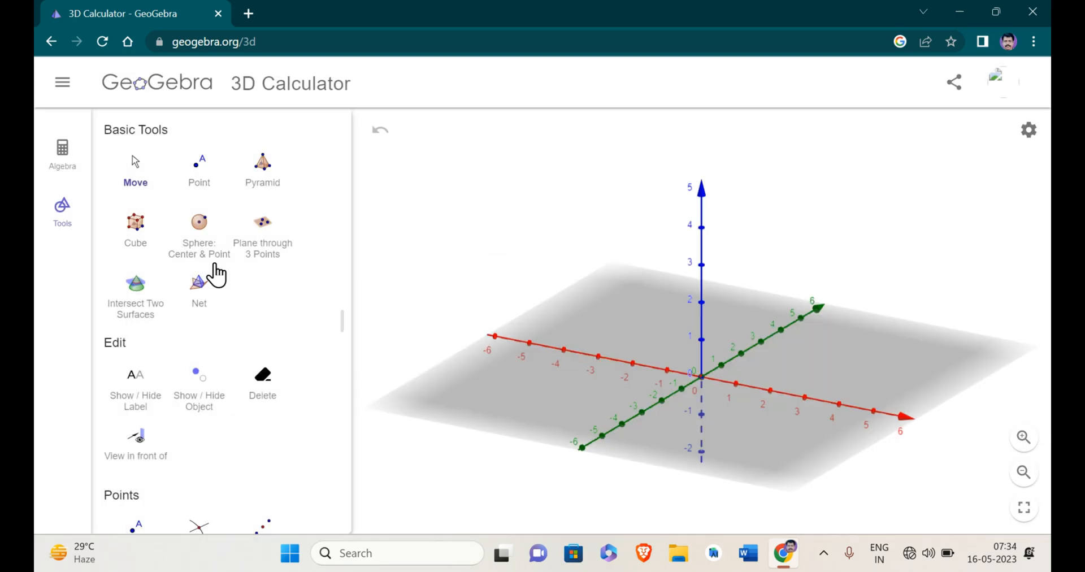
Build a cube from -2 on the x-axis and -2 on the y-axis, and undo it.
left_click(135, 237)
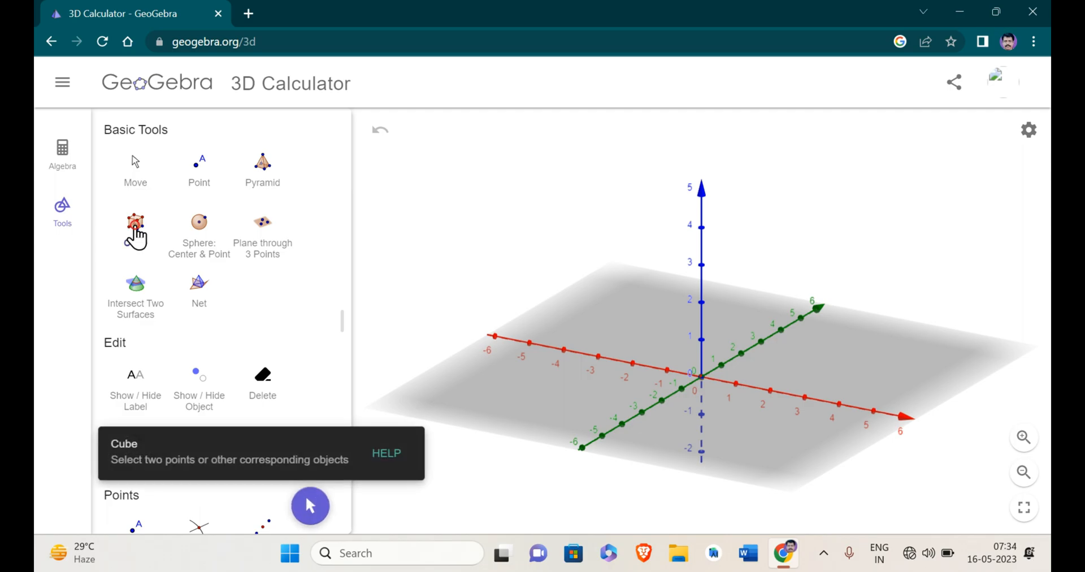
left_click(136, 229)
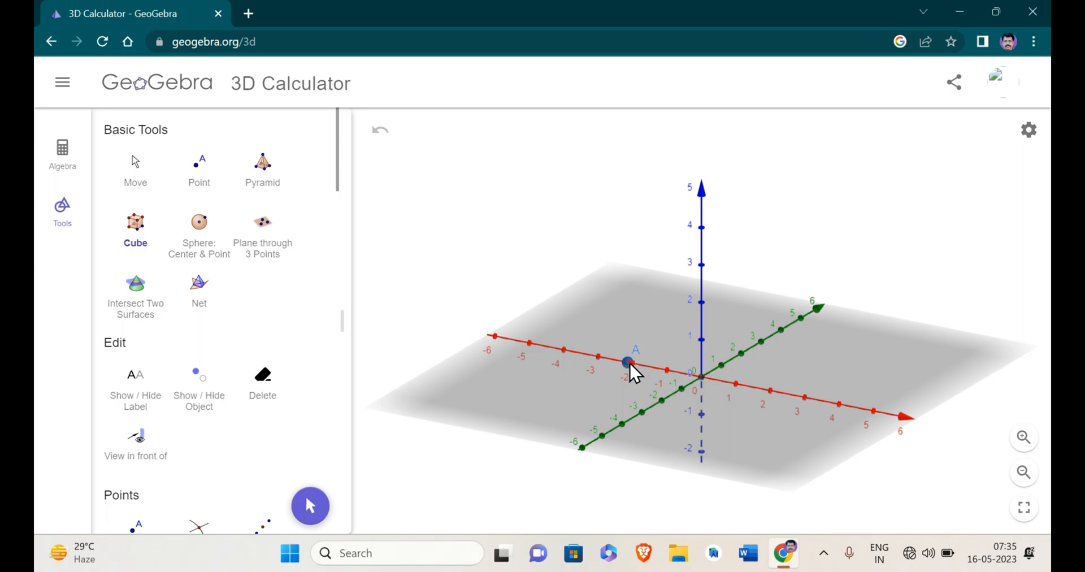
left_click(665, 398)
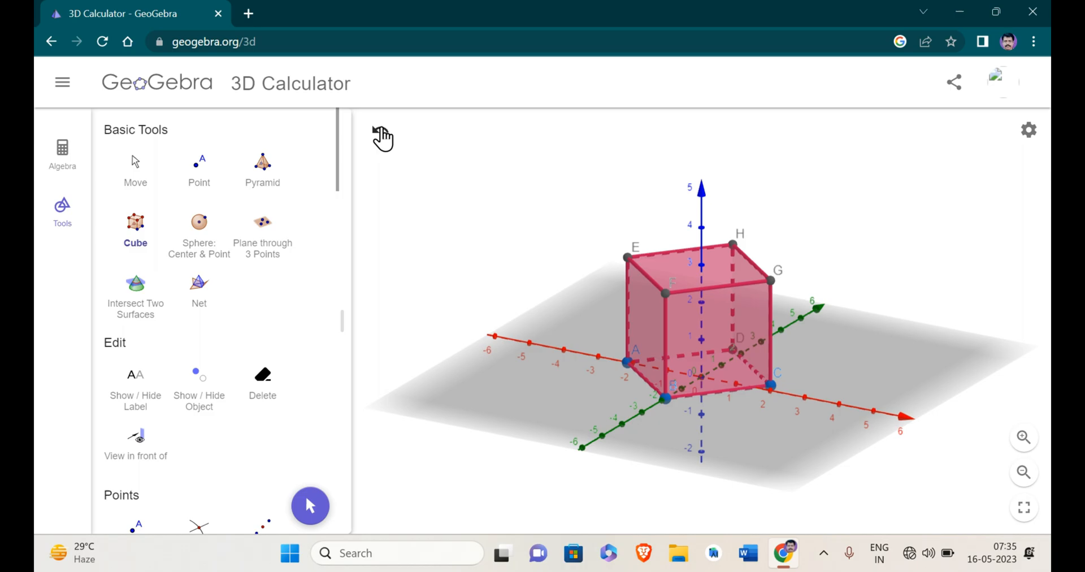
left_click(380, 135)
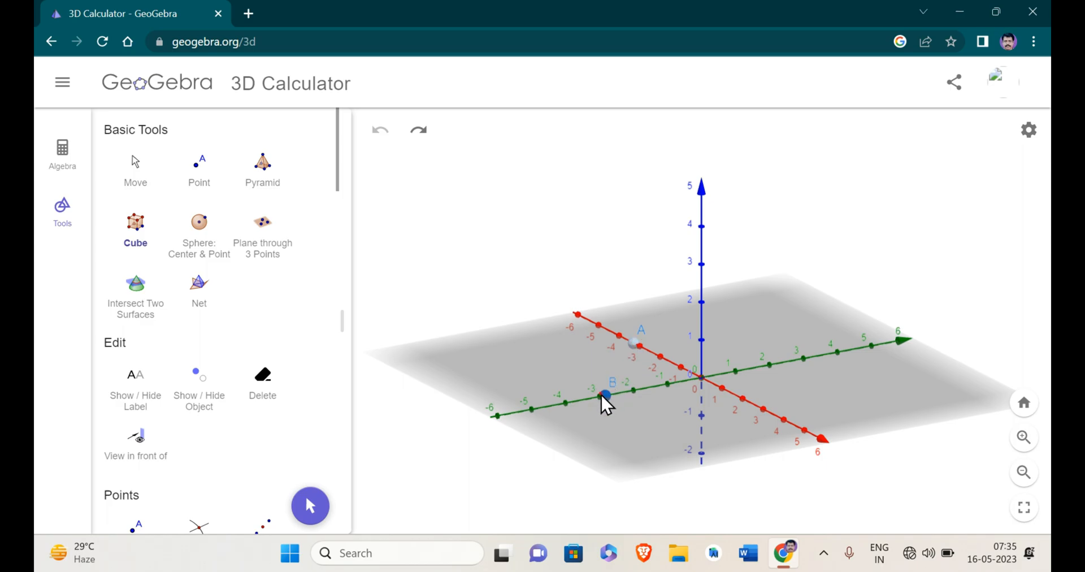
Build a larger cube with a base edge from about -3 on the x-axis to about -3 on the y-axis.
left_click(602, 395)
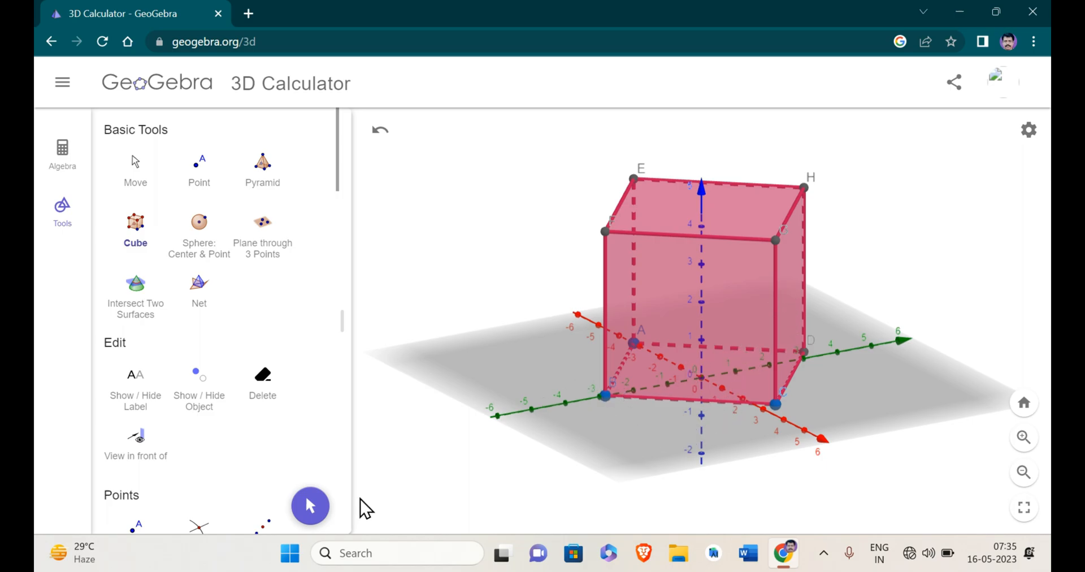
left_click(310, 505)
left_click_drag(493, 373, 762, 372)
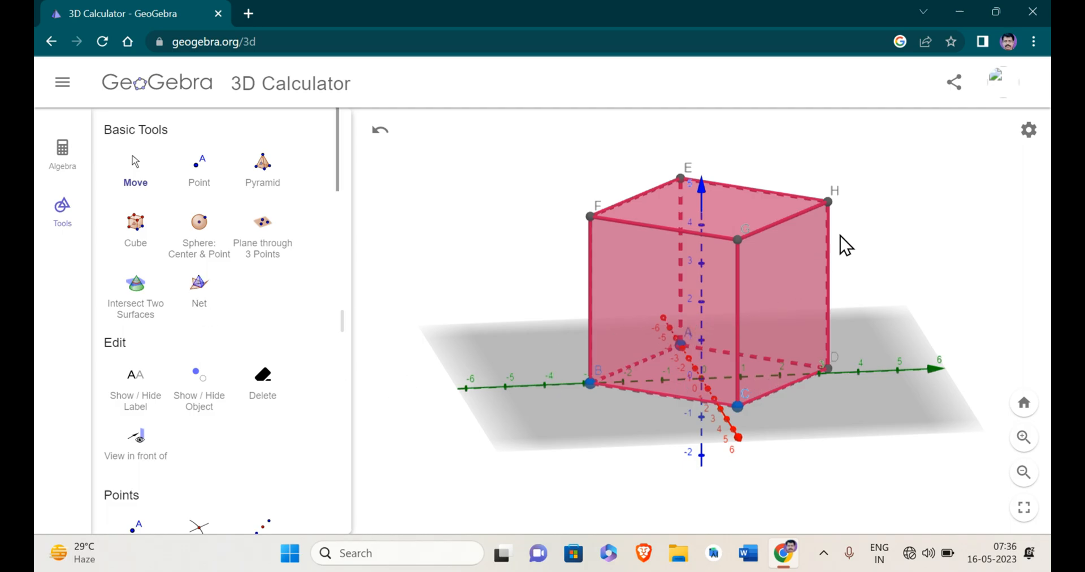
Hide the axes and the xy-plane in the 3D view.
left_click(1027, 130)
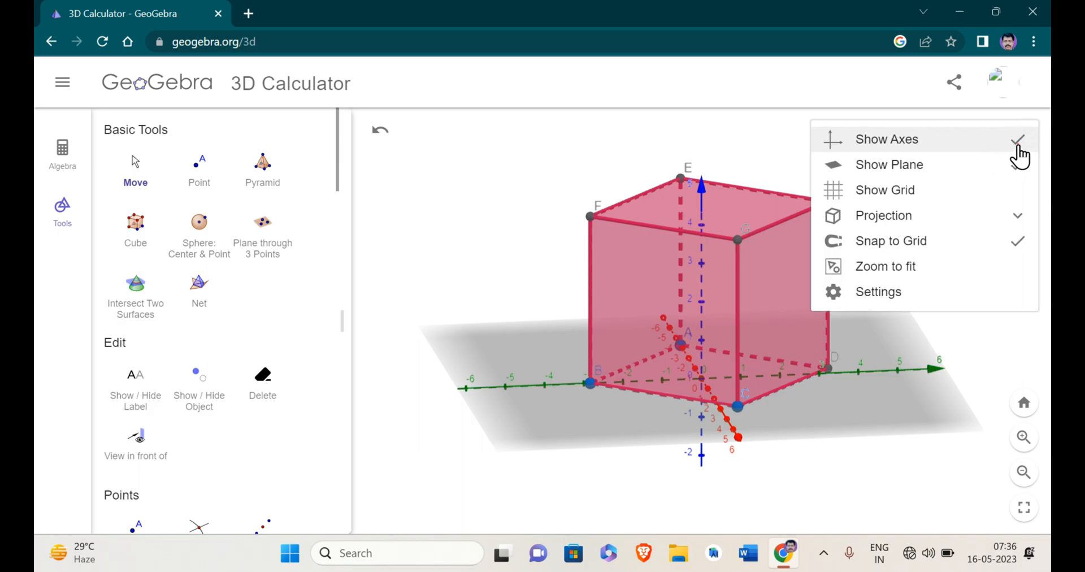
left_click(1019, 148)
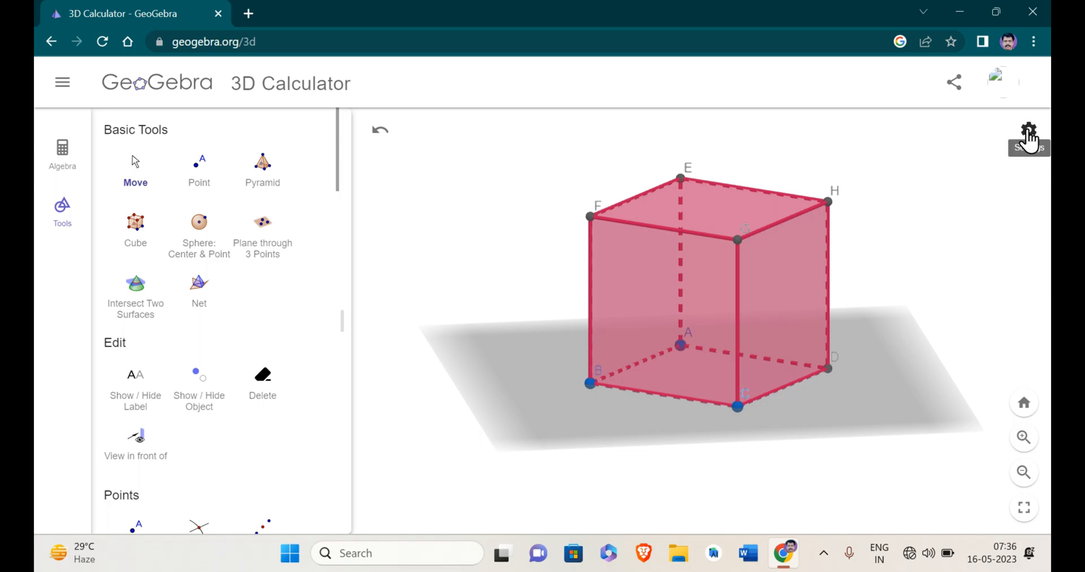
left_click(1027, 131)
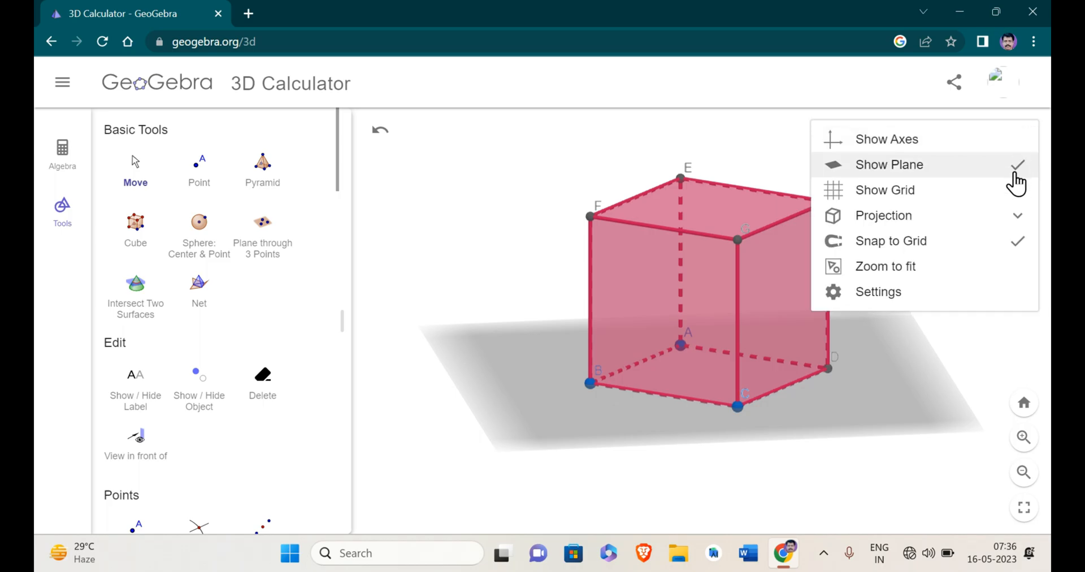
left_click(1015, 175)
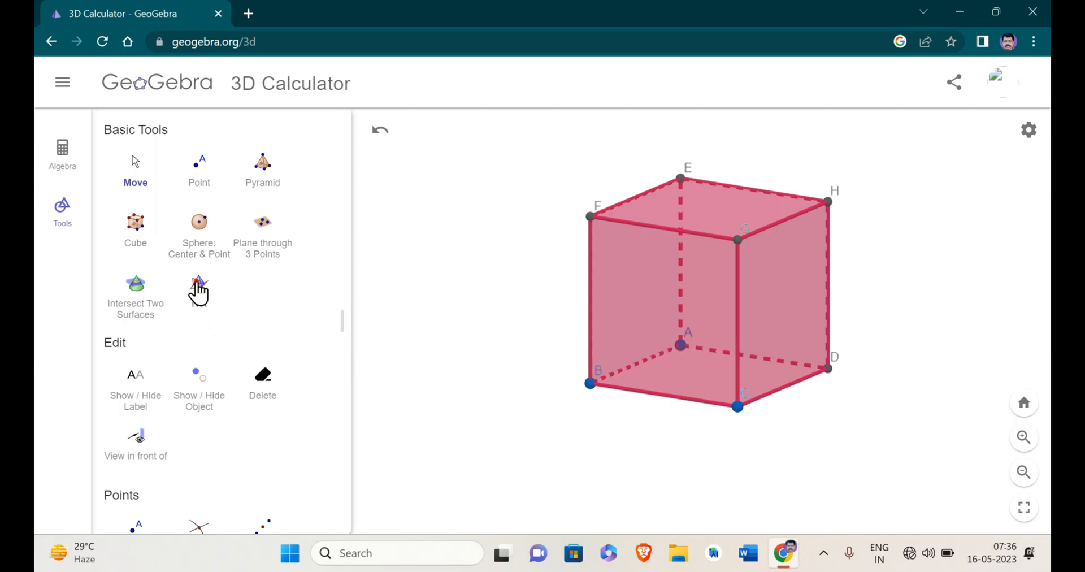
Create the net of the cube with the Net tool.
left_click(198, 288)
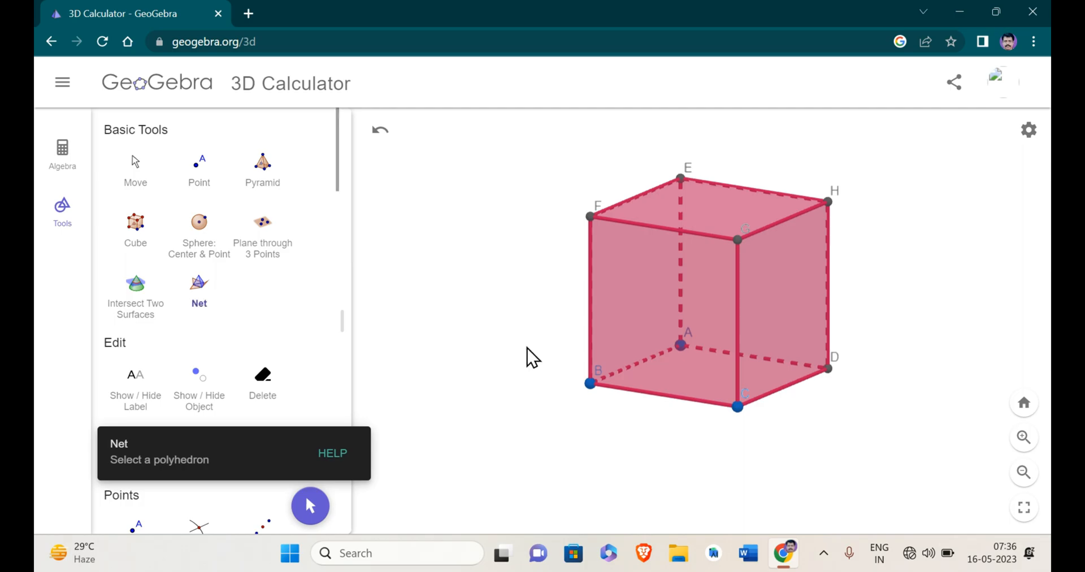
left_click(655, 319)
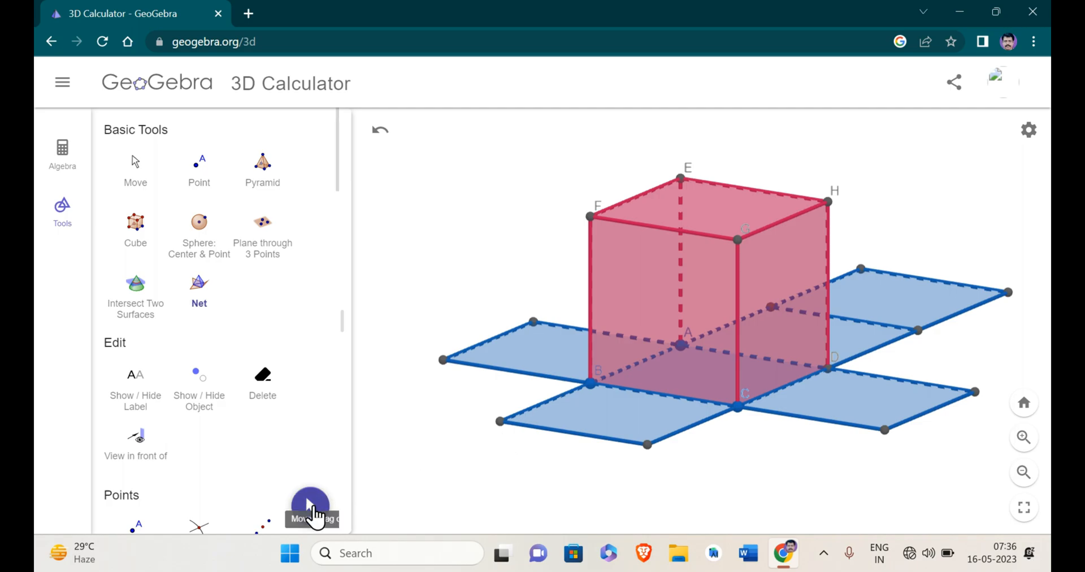
Fold the net's faces up around the cube and open them back out by moving a net corner with the Move tool.
left_click(312, 508)
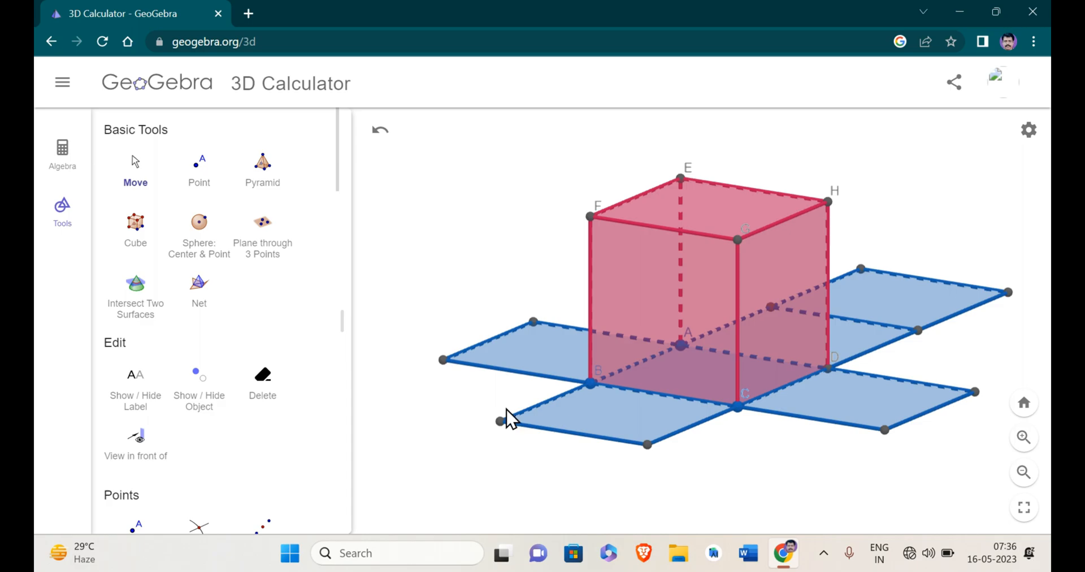
left_click_drag(500, 421, 509, 455)
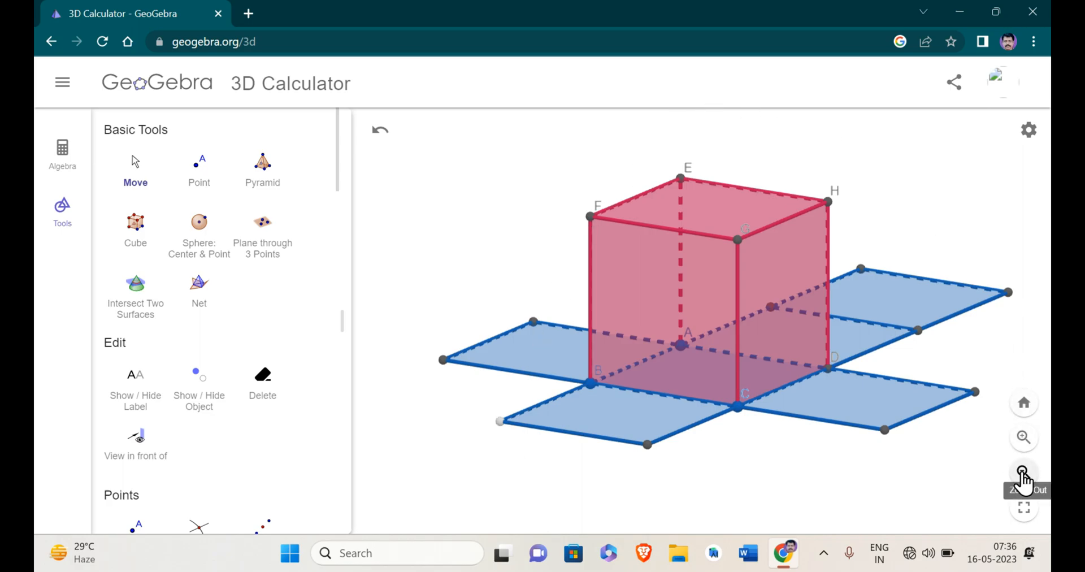
left_click(1023, 473)
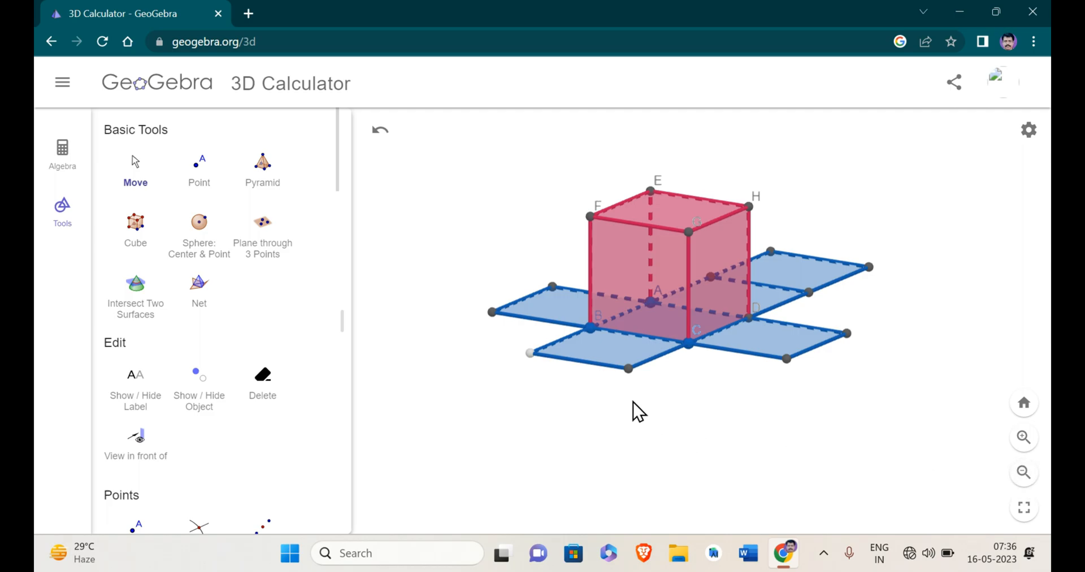
left_click_drag(627, 368, 666, 414)
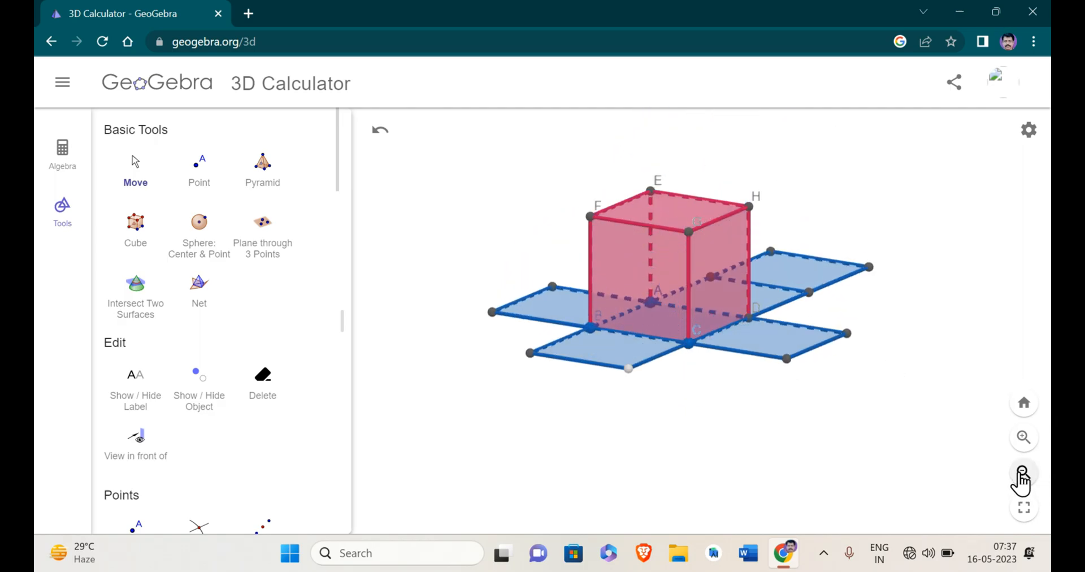
left_click(1021, 473)
left_click(1021, 473)
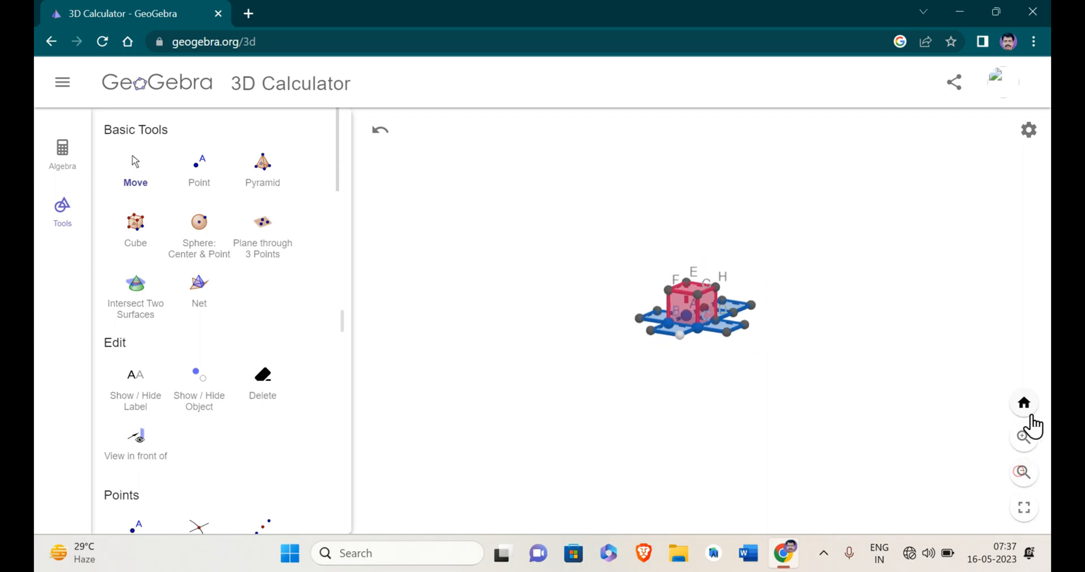
left_click(1024, 441)
left_click(1024, 440)
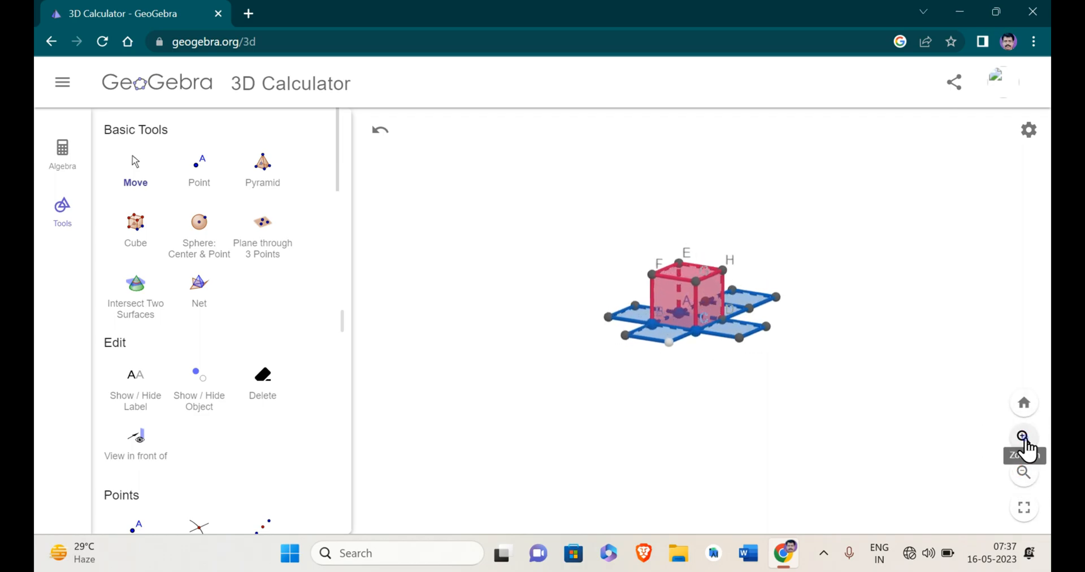
left_click(1024, 441)
left_click(1024, 441)
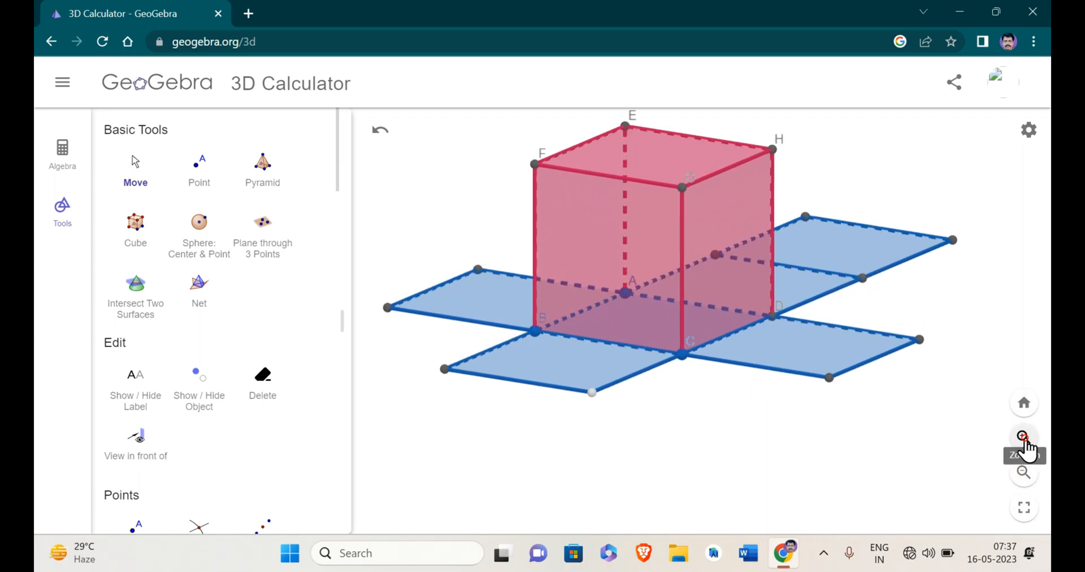
left_click(1024, 475)
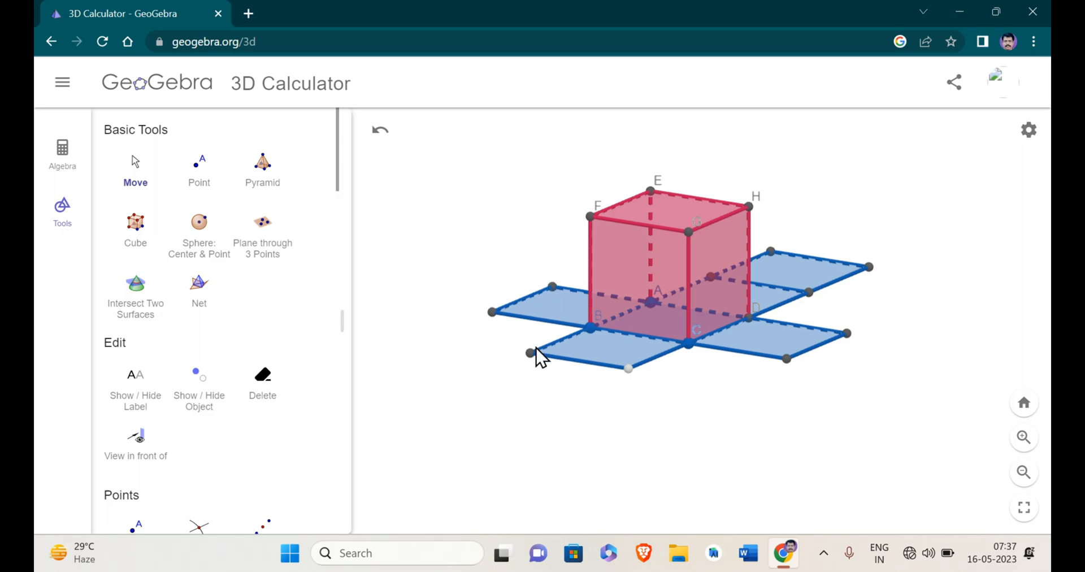
left_click_drag(535, 356, 551, 391)
left_click_drag(556, 401, 726, 430)
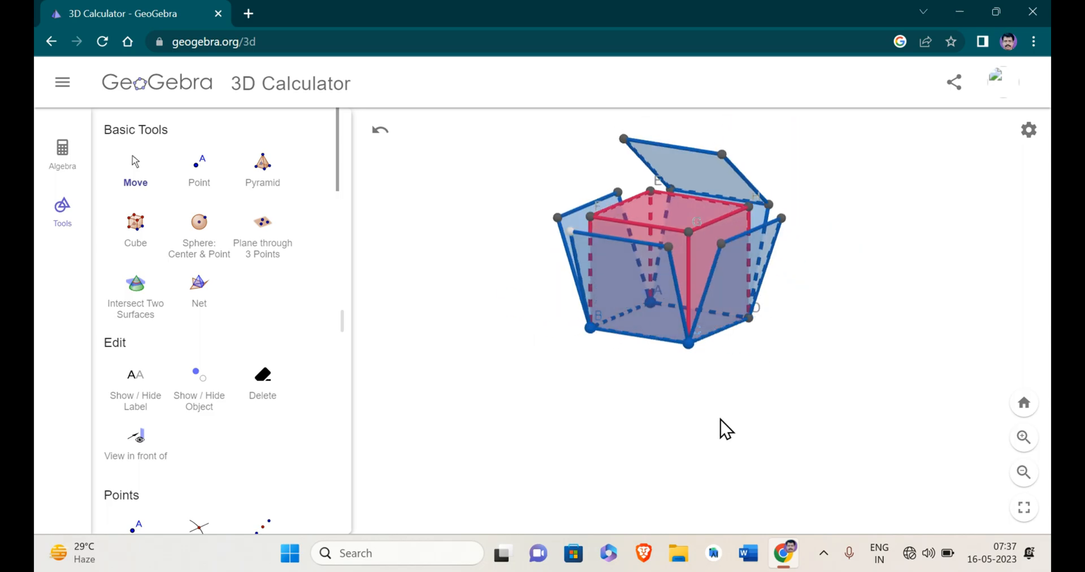
left_click_drag(572, 240, 492, 322)
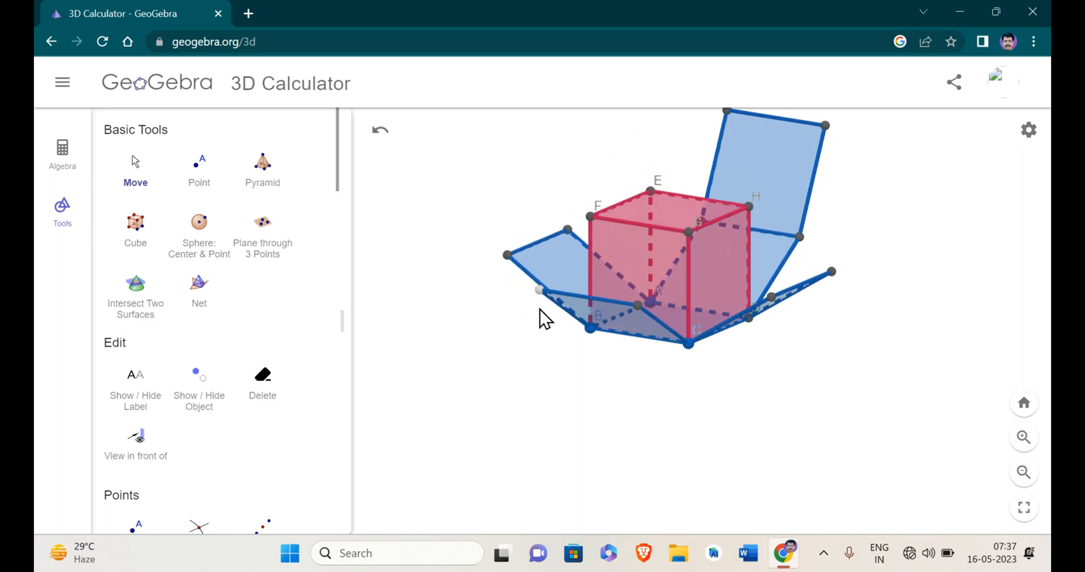
left_click_drag(538, 290, 513, 419)
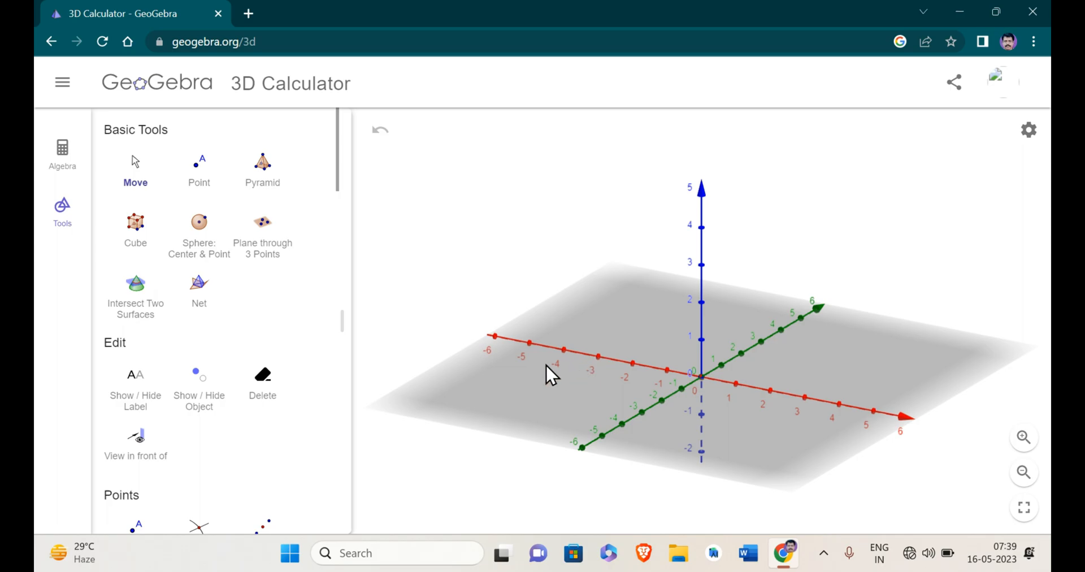
Build a cube in the empty view with a base edge from -2 on the x-axis to -2 on the y-axis.
left_click(137, 236)
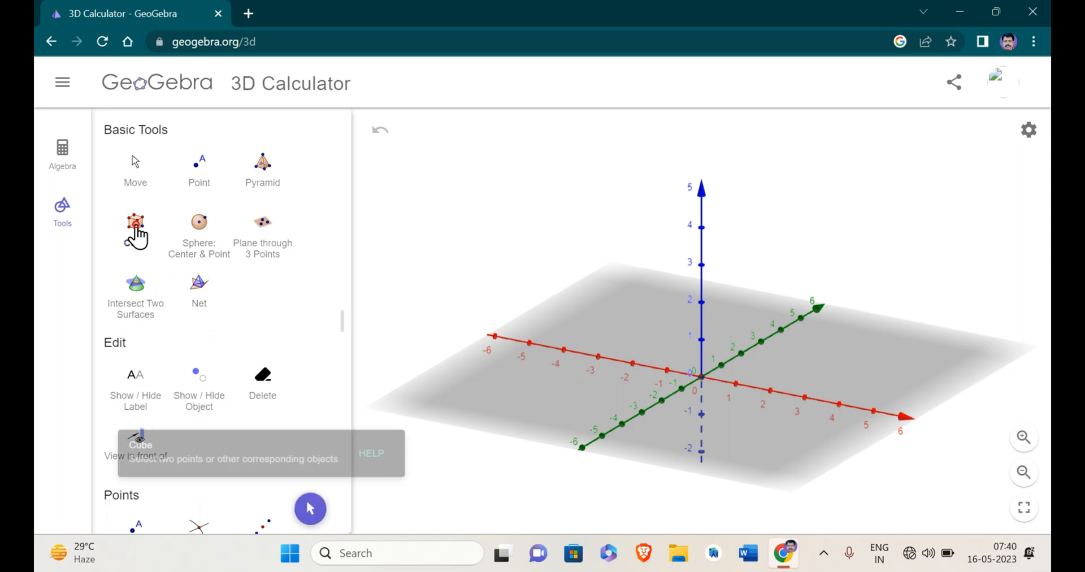
left_click(629, 362)
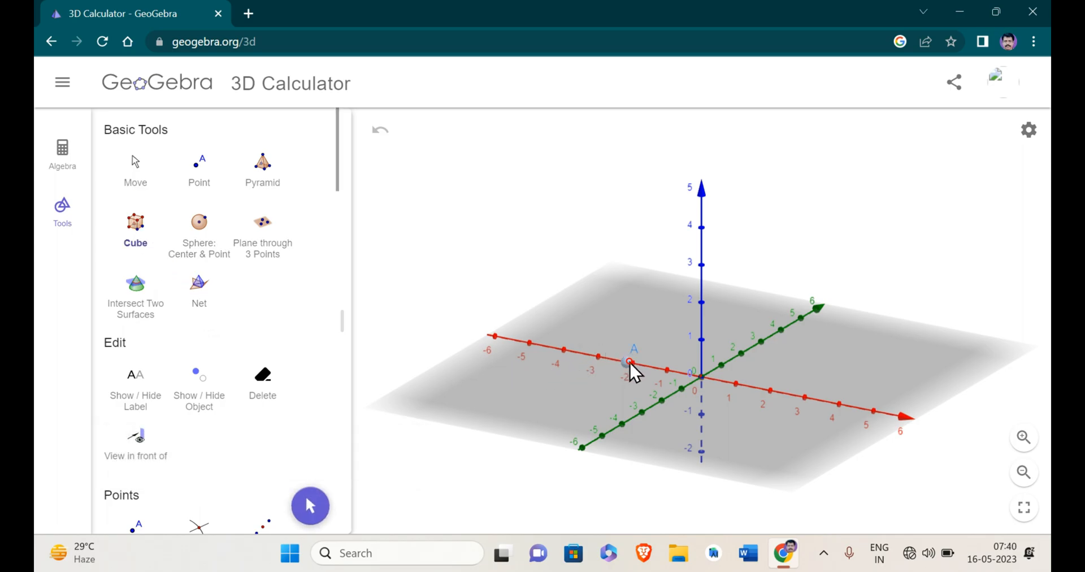
left_click(661, 399)
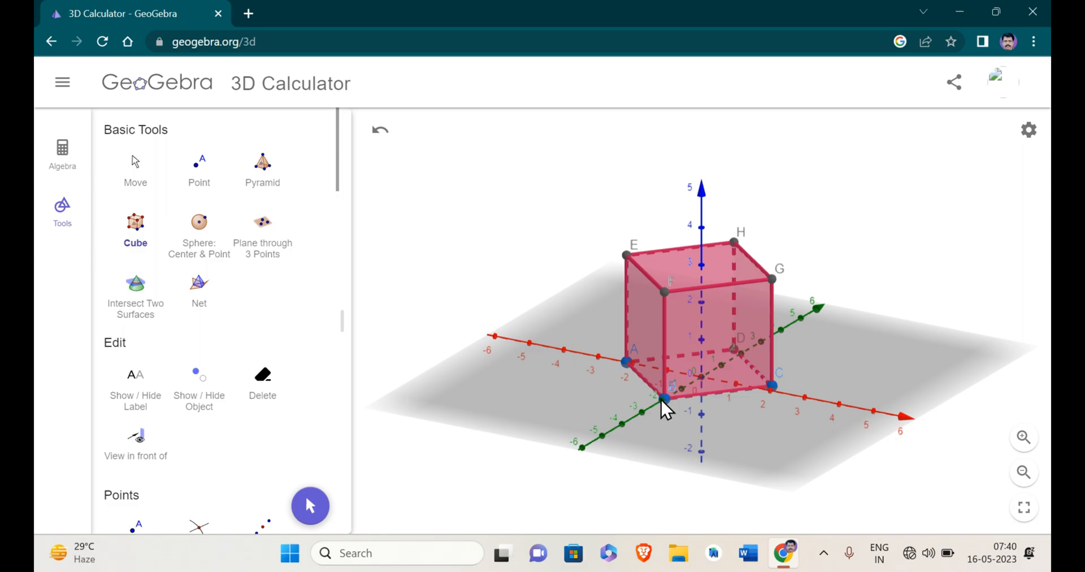
Build a pyramid on the cube's top face EFGH with its apex at about 5 on the z-axis.
left_click(264, 184)
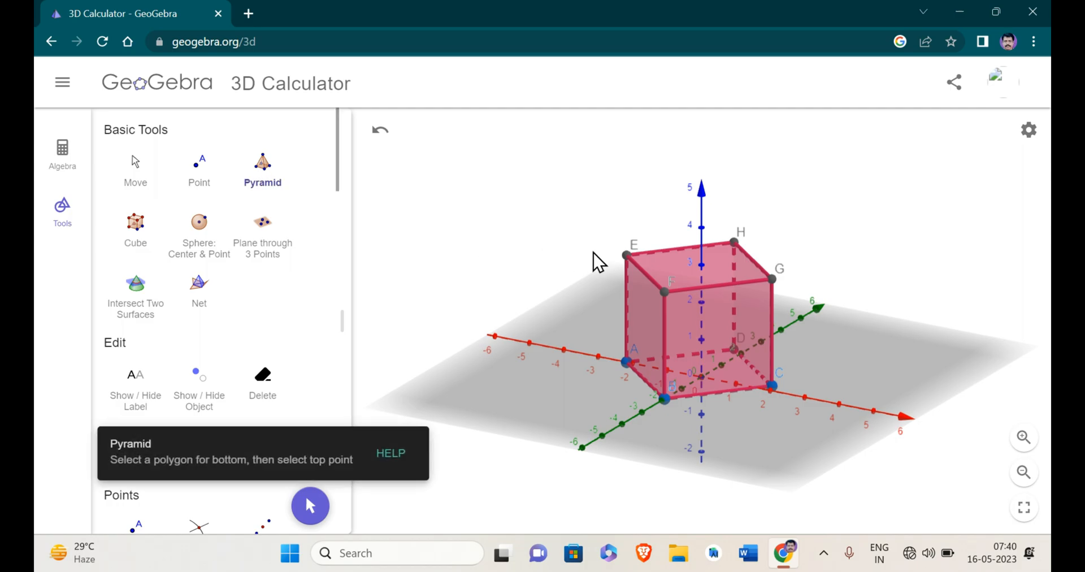
left_click(628, 252)
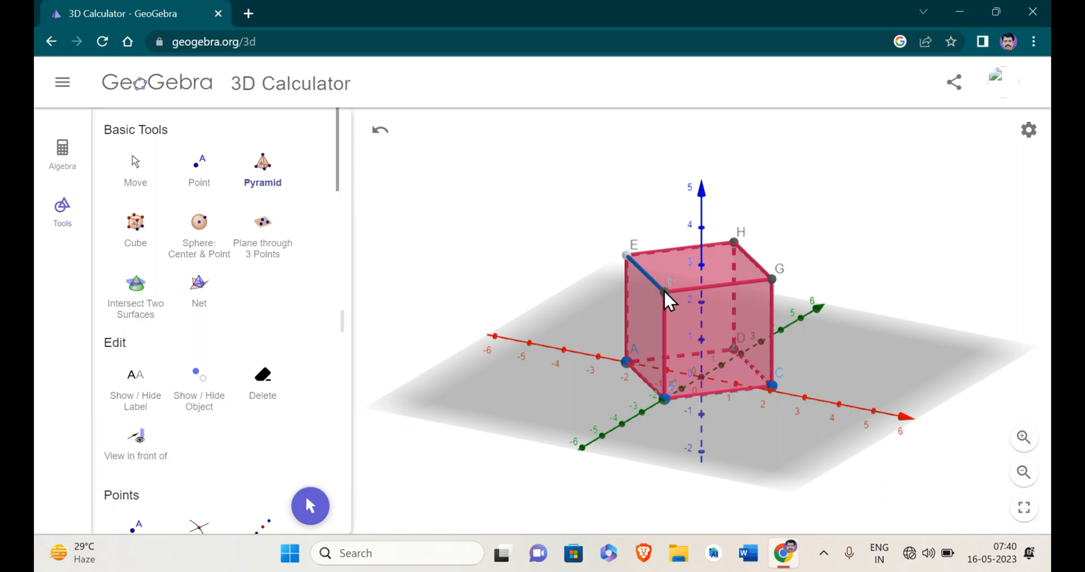
left_click(772, 278)
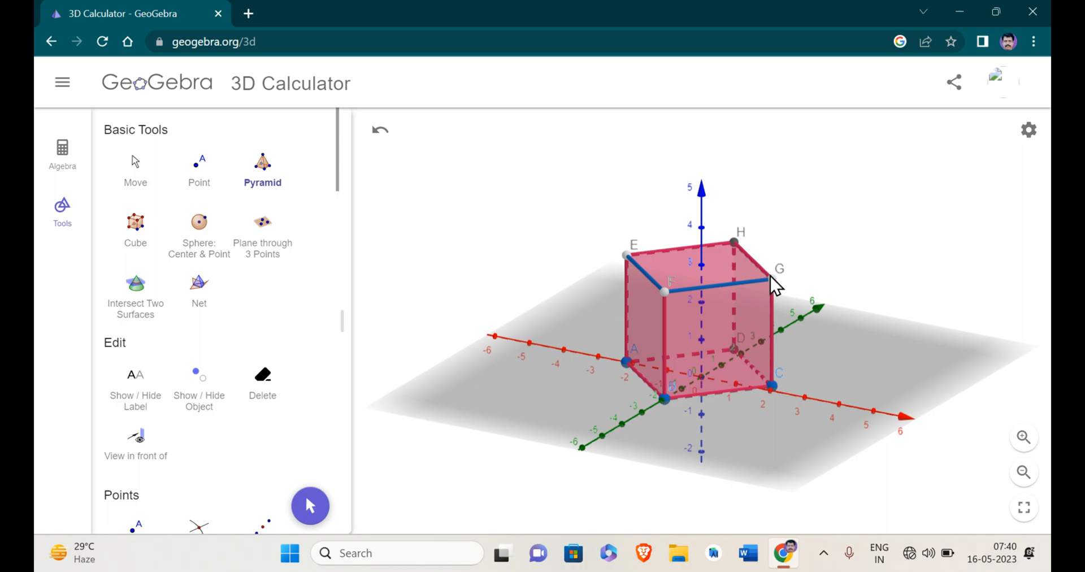
left_click(733, 239)
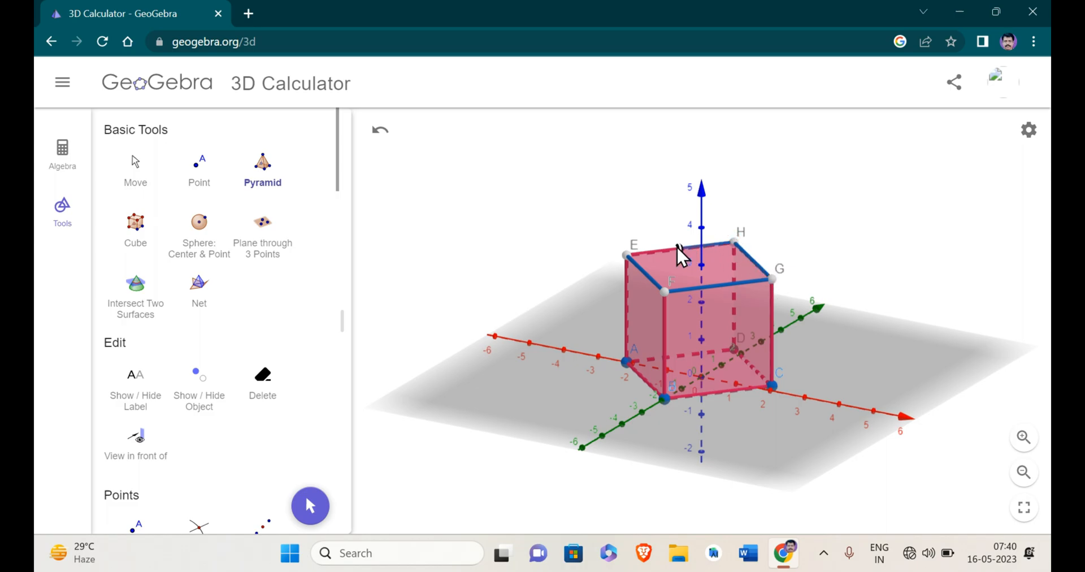
left_click(625, 255)
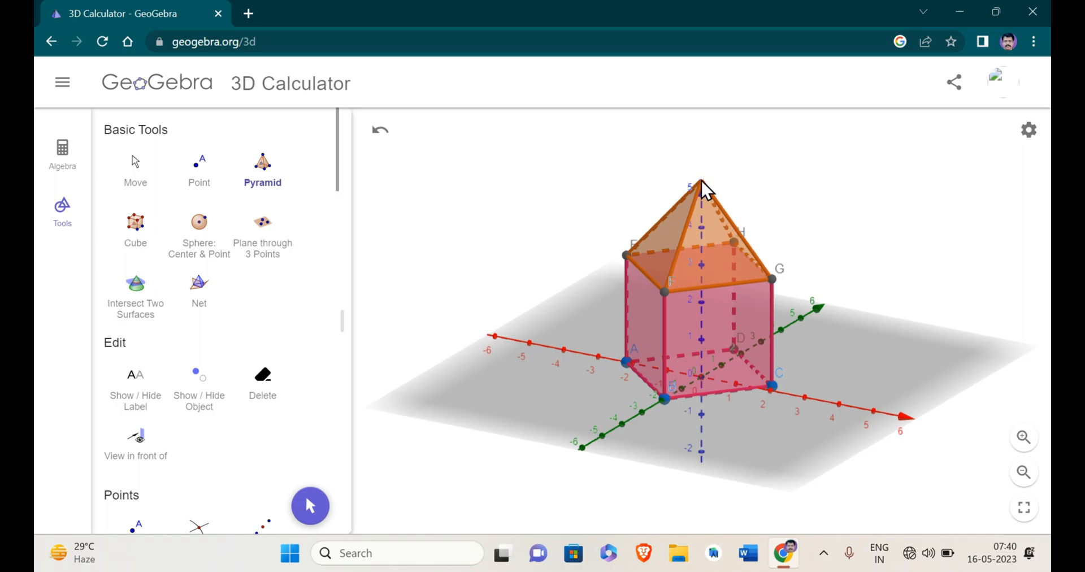
left_click(701, 182)
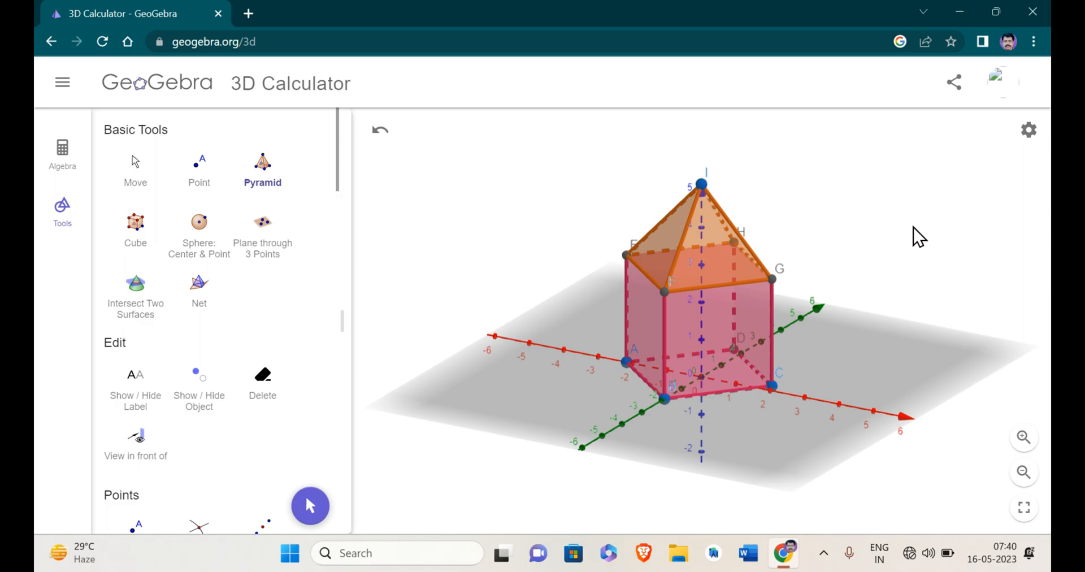